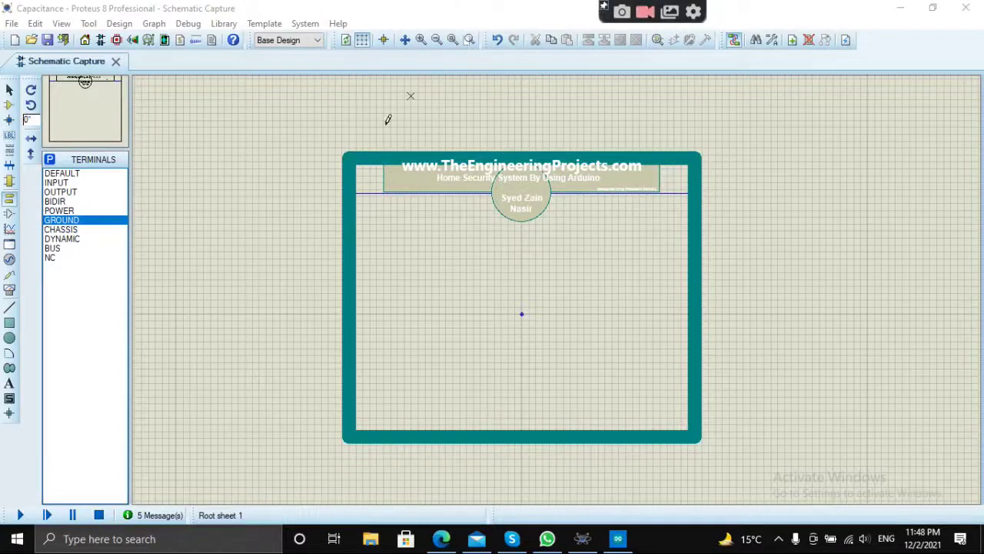
Place an ARDUINO UNO board on the sheet and a 16x2 LCD to its right
{"action": "left_click", "coordinate": [9, 104]}
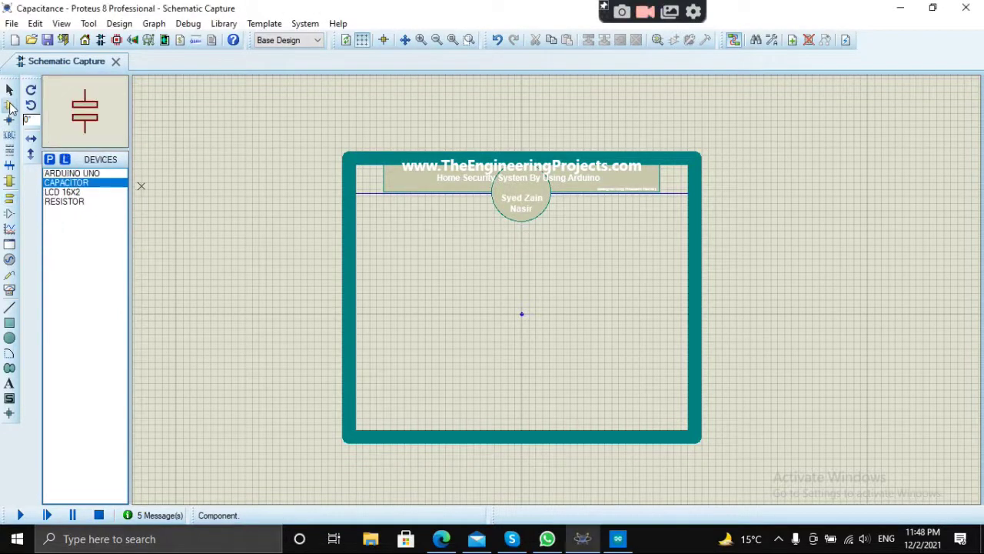
{"action": "left_click", "coordinate": [68, 173]}
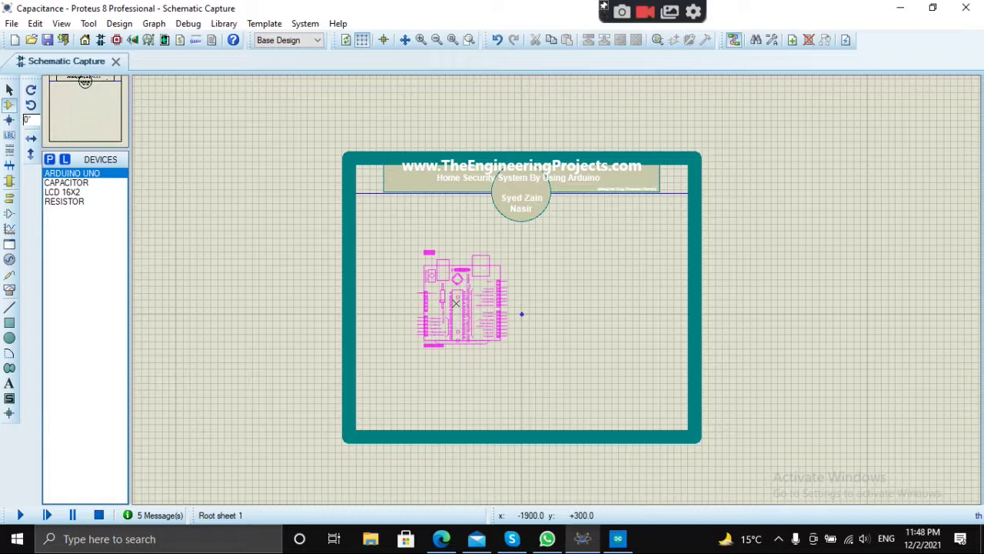
{"action": "left_click", "coordinate": [453, 319]}
{"action": "left_click", "coordinate": [63, 191]}
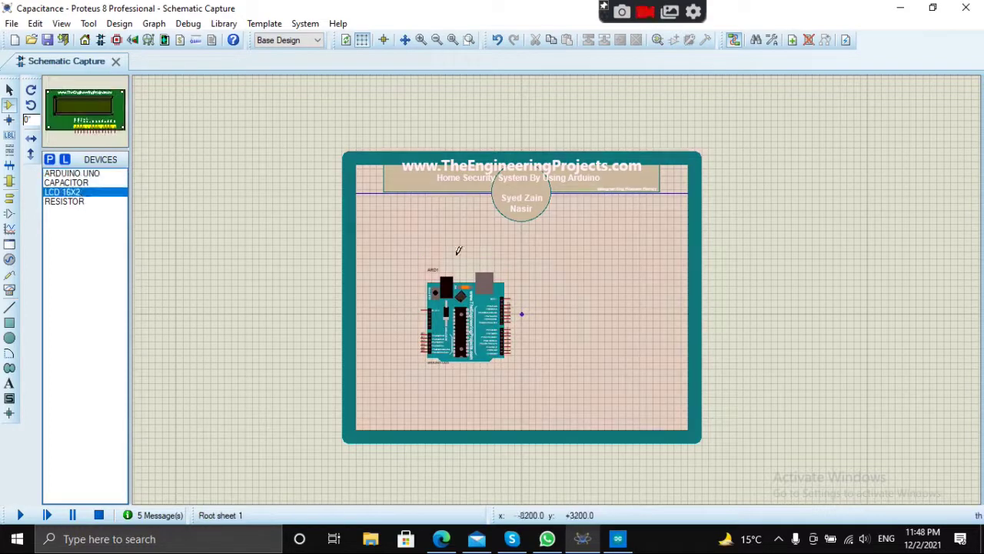
{"action": "left_click", "coordinate": [615, 278]}
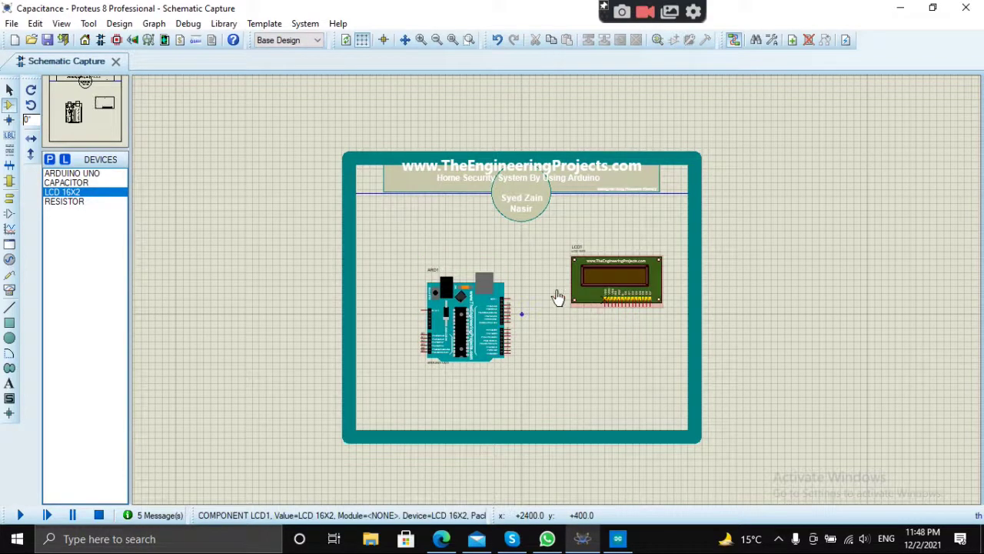
{"action": "scroll", "coordinate": [557, 286], "scroll_direction": "up", "scroll_amount": 2}
Wire Arduino pins 2, 3, 4 and 5 to LCD pins D4, D5, D6 and D7
{"action": "scroll", "coordinate": [558, 286], "scroll_direction": "up", "scroll_amount": 1}
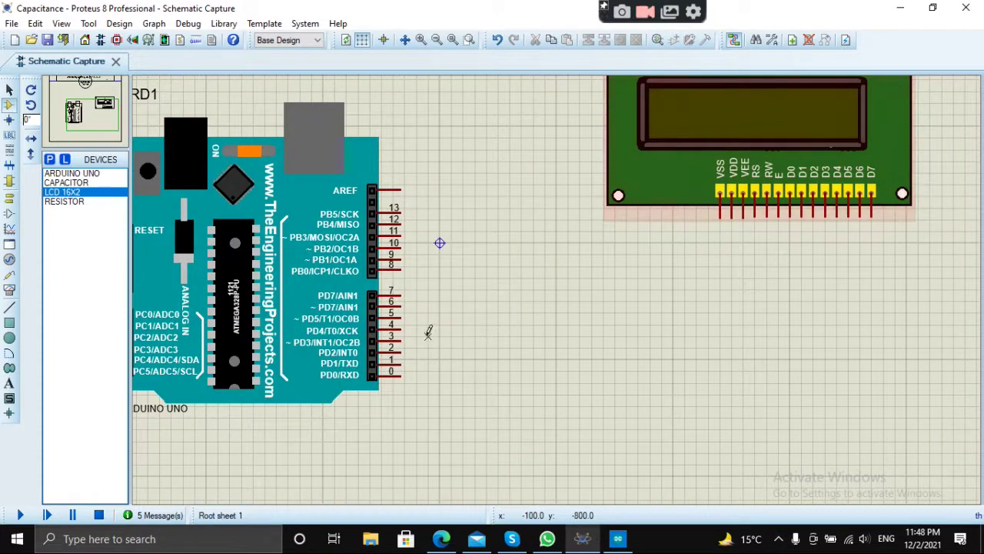
{"action": "left_click", "coordinate": [401, 350]}
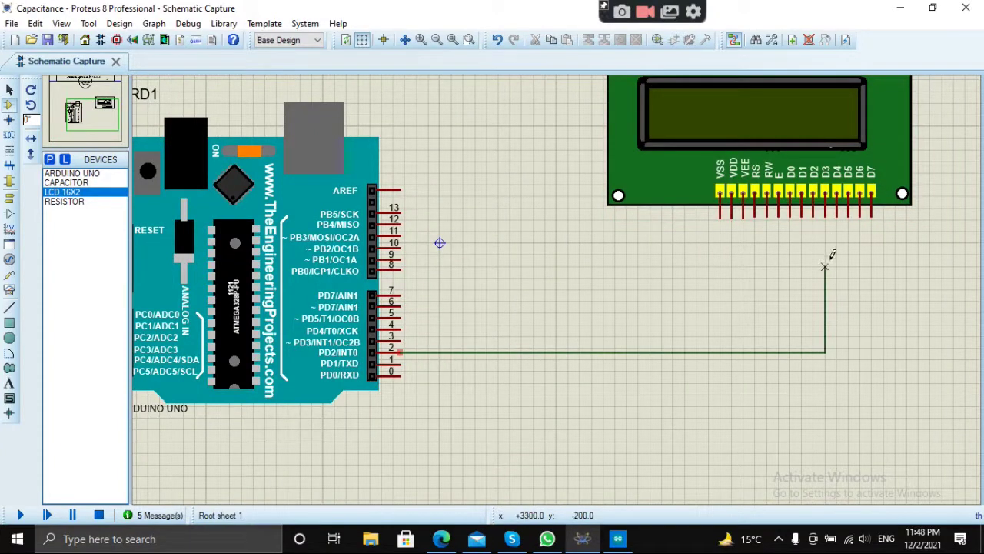
{"action": "left_click", "coordinate": [835, 216]}
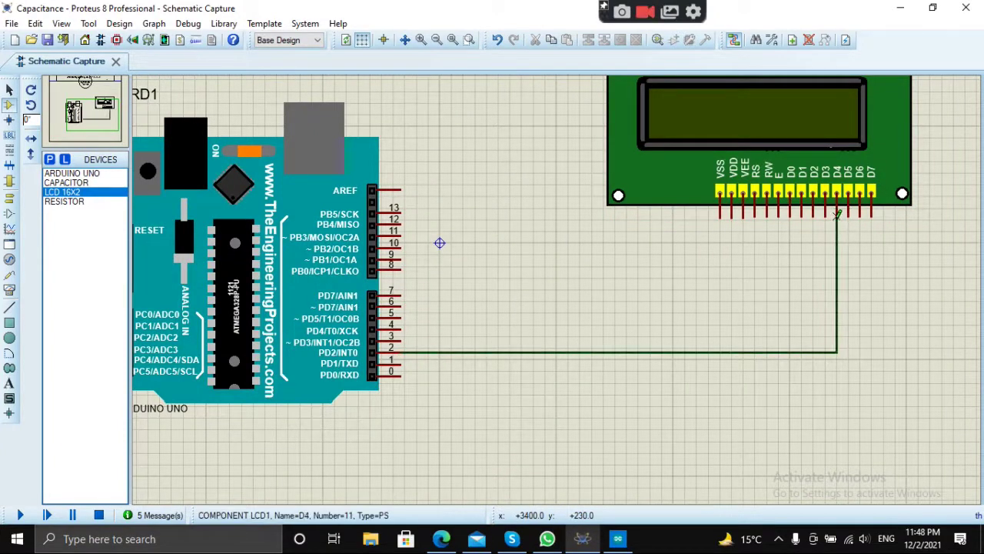
{"action": "left_click", "coordinate": [399, 336]}
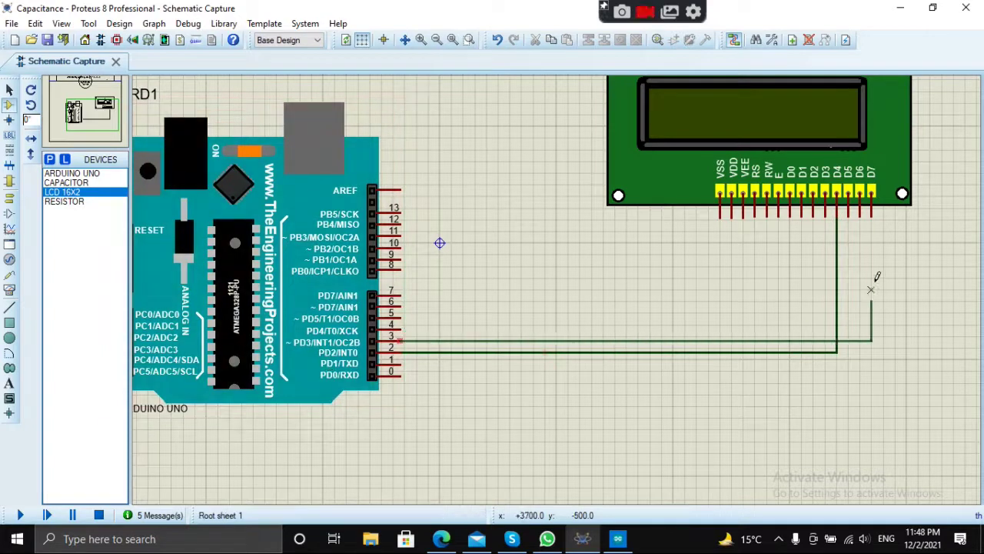
{"action": "left_click", "coordinate": [849, 215]}
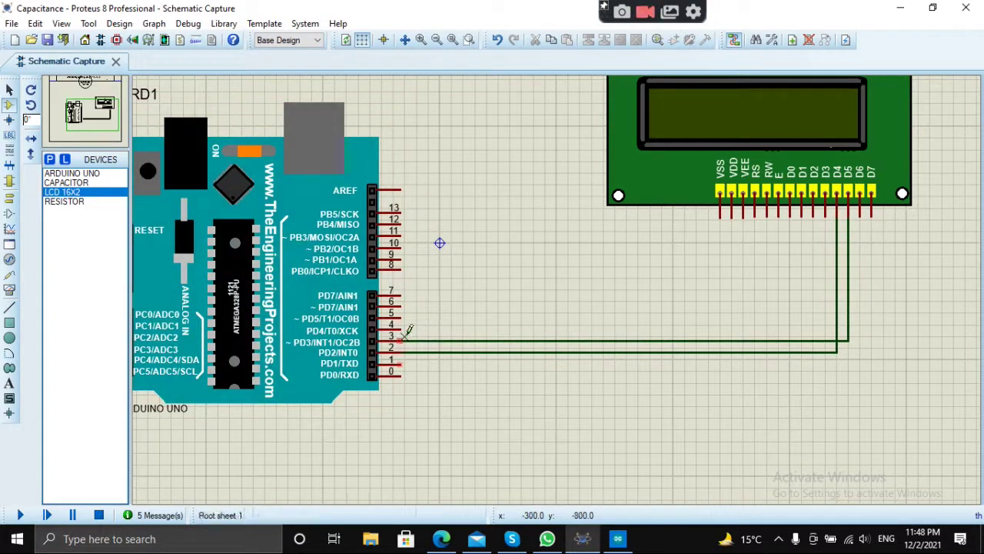
{"action": "left_click", "coordinate": [400, 324]}
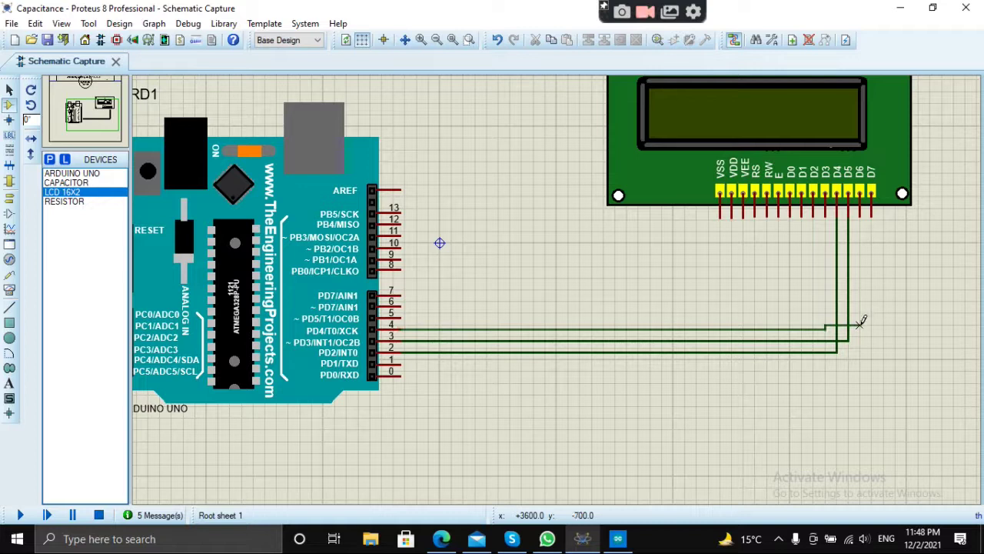
{"action": "left_click", "coordinate": [859, 217]}
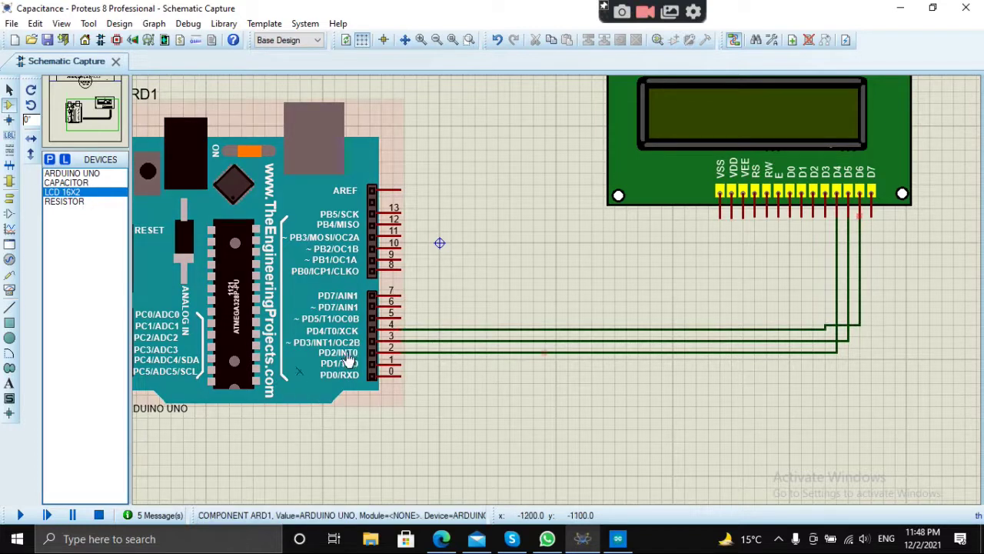
{"action": "left_click", "coordinate": [399, 317]}
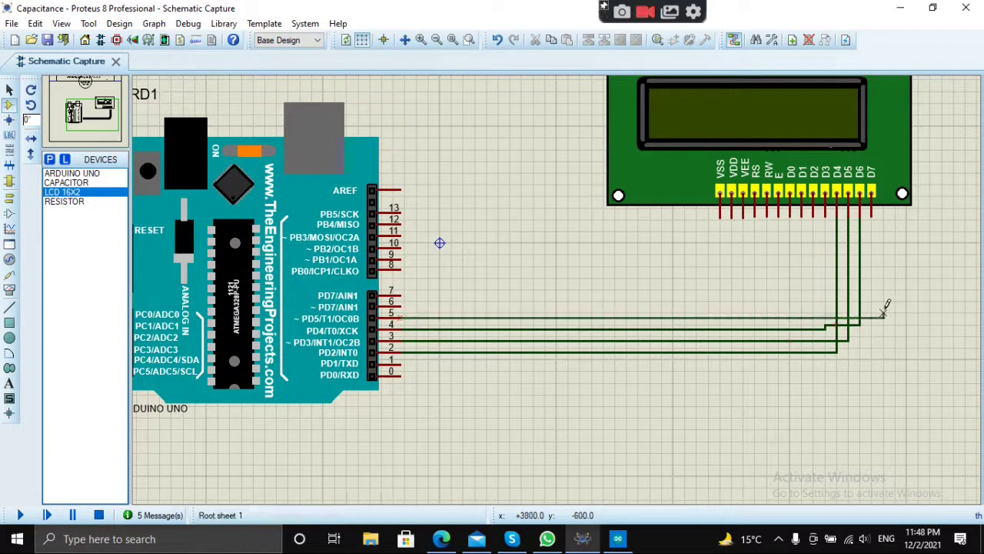
{"action": "left_click", "coordinate": [871, 216]}
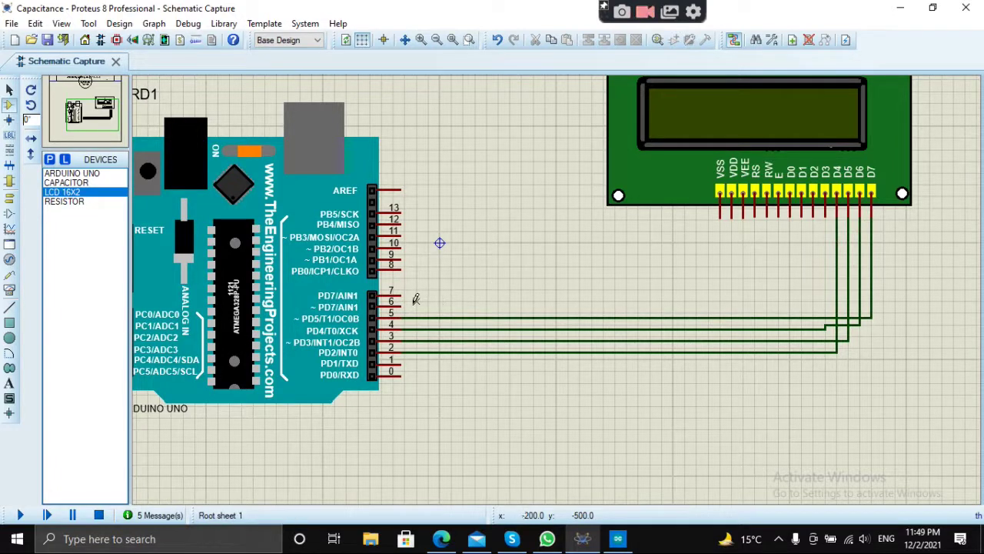
Wire Arduino pin 6 to the LCD's RS pin and pin 7 to its E pin
{"action": "left_click", "coordinate": [399, 300]}
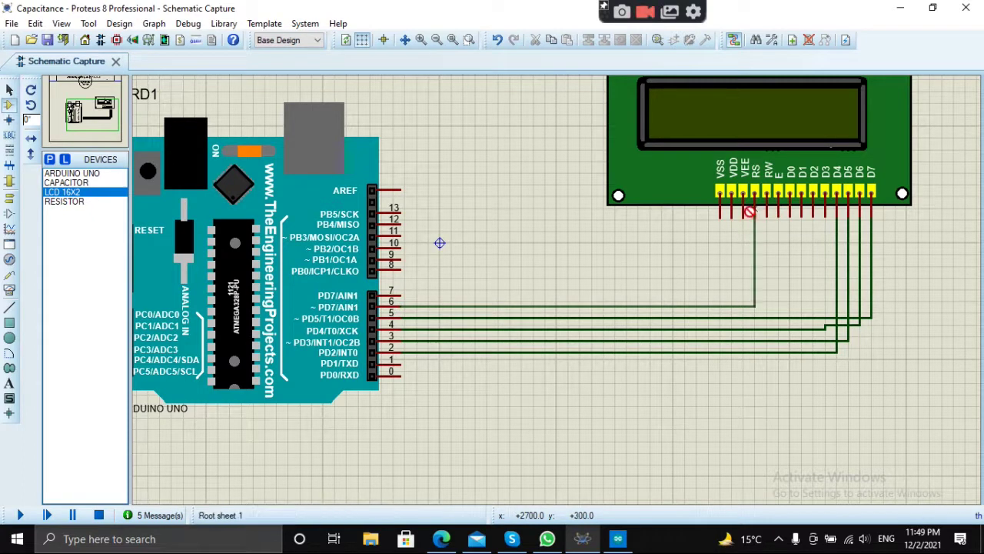
{"action": "left_click", "coordinate": [754, 231]}
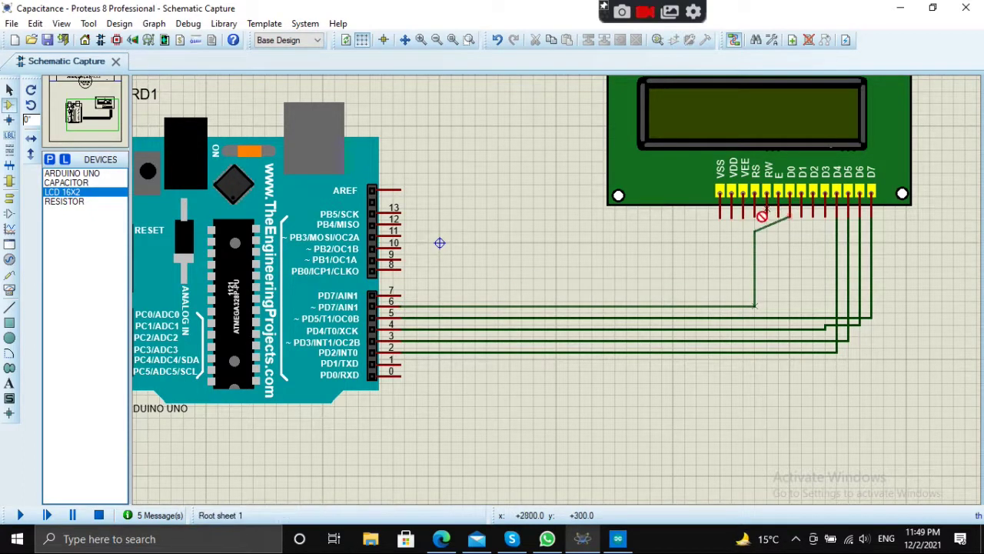
{"action": "left_click", "coordinate": [755, 216]}
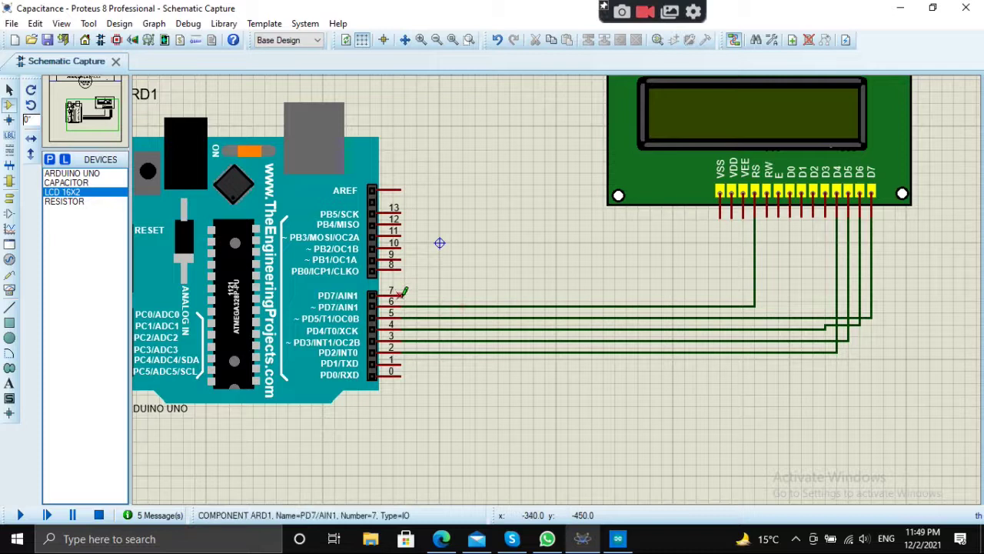
{"action": "left_click", "coordinate": [400, 292]}
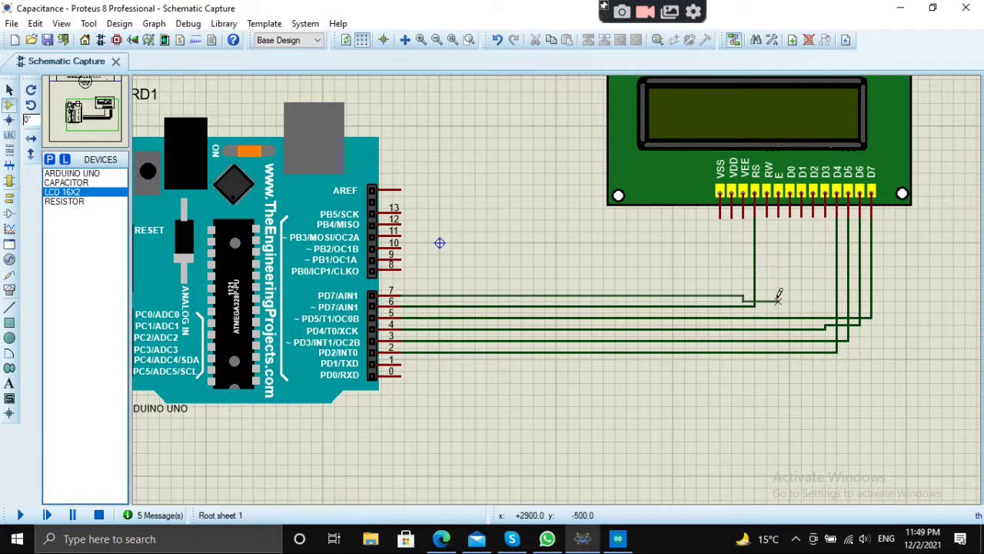
{"action": "left_click", "coordinate": [777, 219]}
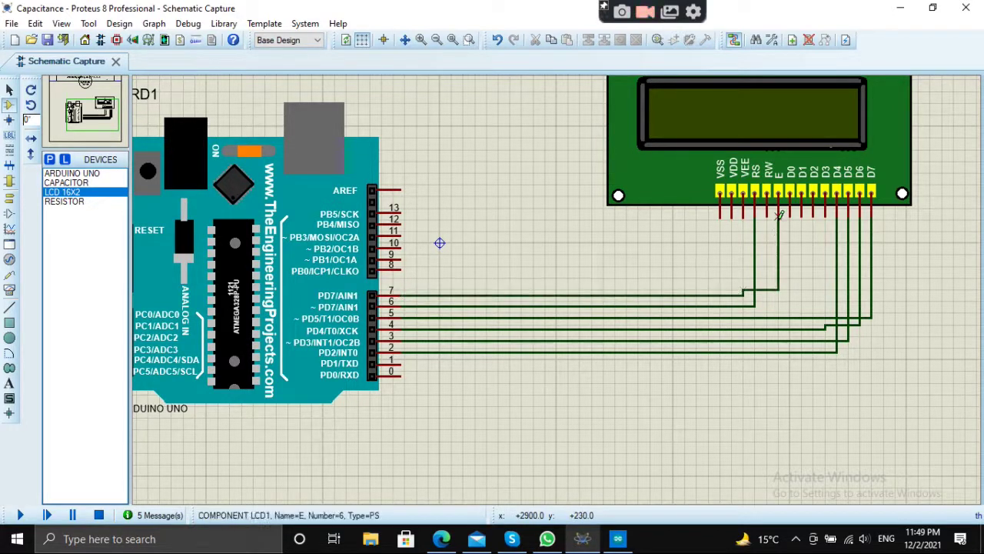
Ground the LCD's RW pin with a ground terminal and join VSS to VEE
{"action": "left_click", "coordinate": [9, 204]}
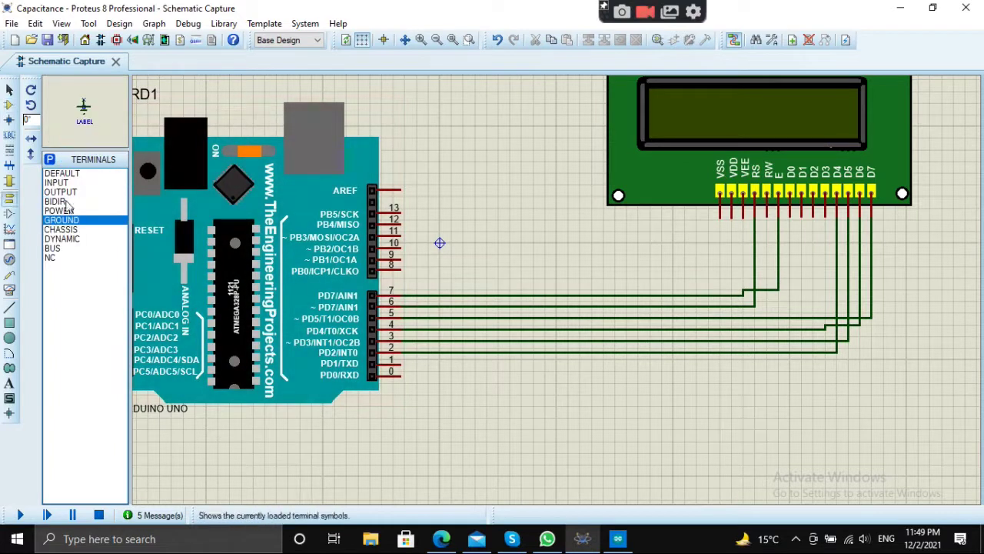
{"action": "left_click", "coordinate": [766, 247]}
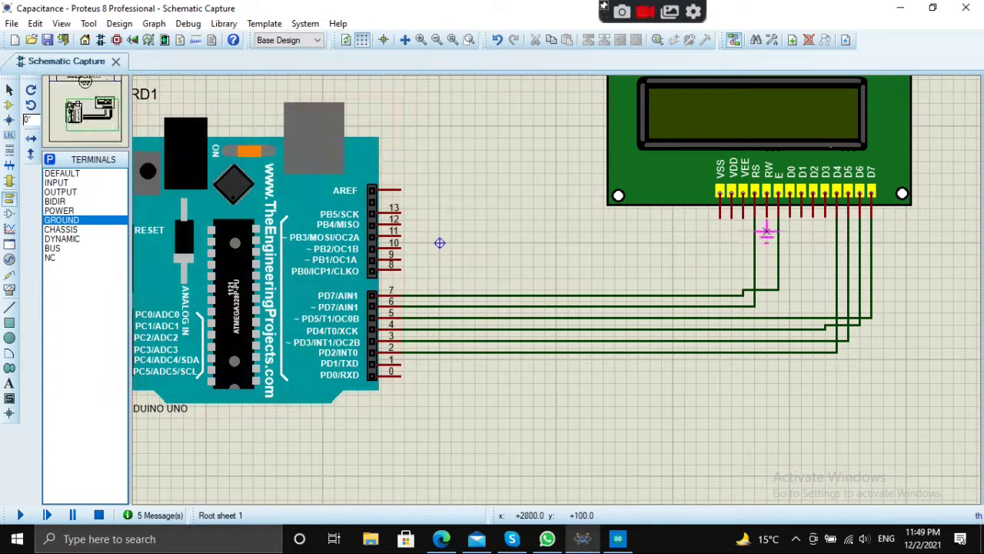
{"action": "left_click", "coordinate": [767, 218]}
{"action": "left_click", "coordinate": [767, 236]}
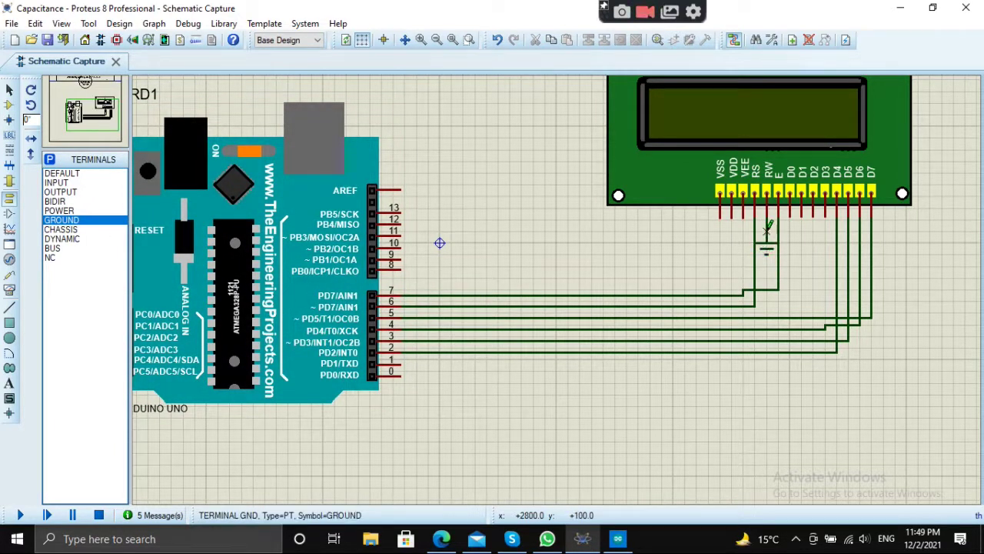
{"action": "left_click", "coordinate": [721, 216]}
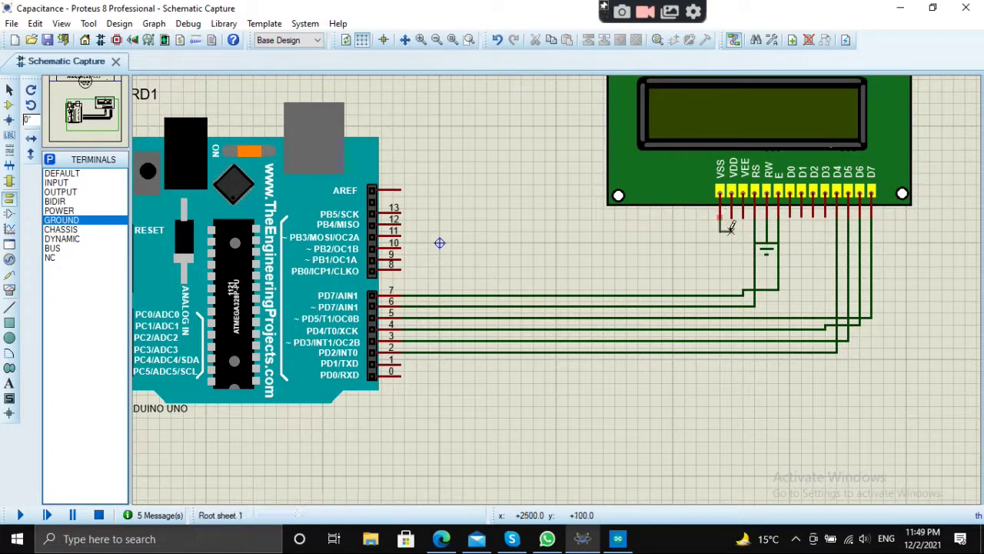
{"action": "left_click", "coordinate": [743, 216]}
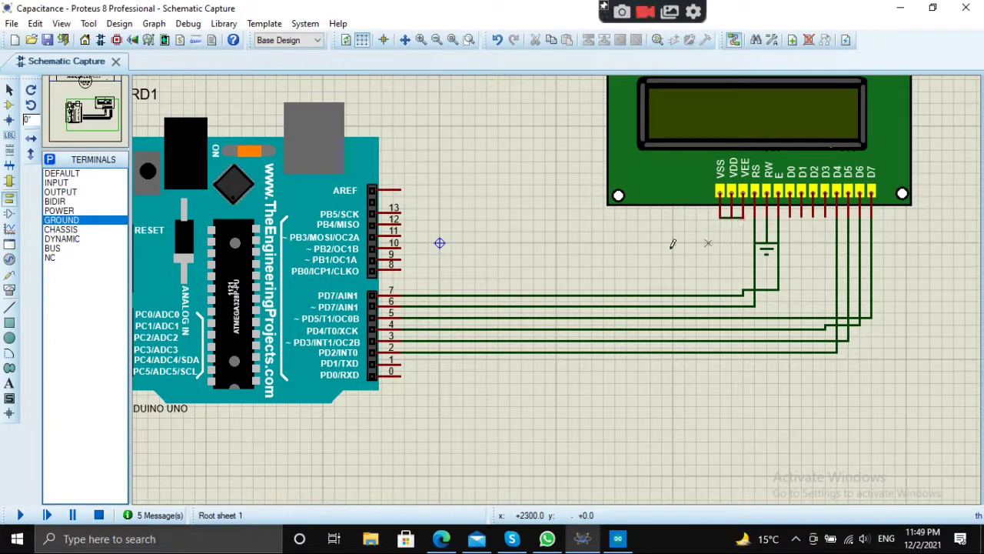
Add a power terminal beside the LCD and wire it to the supply line
{"action": "left_click", "coordinate": [60, 210]}
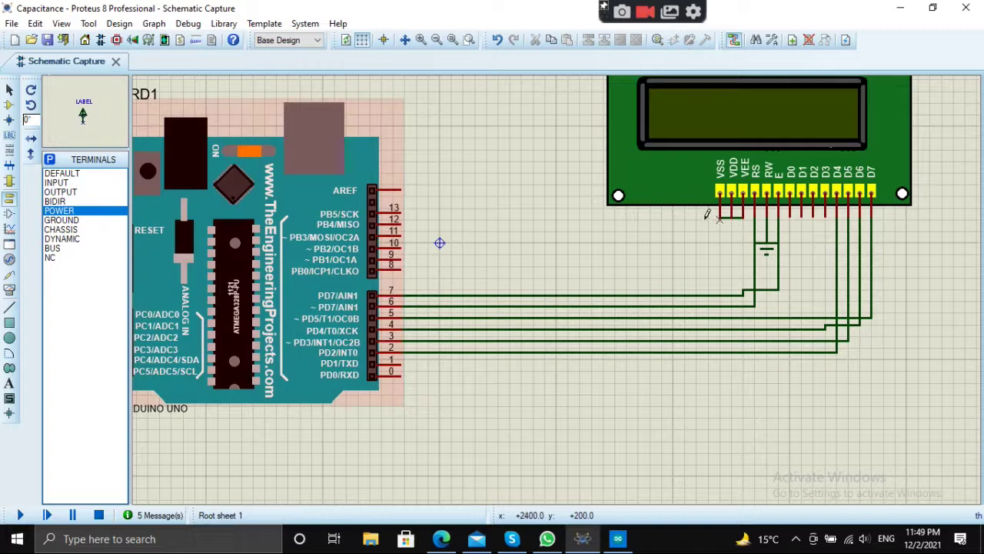
{"action": "left_click", "coordinate": [709, 224]}
{"action": "left_click", "coordinate": [710, 229]}
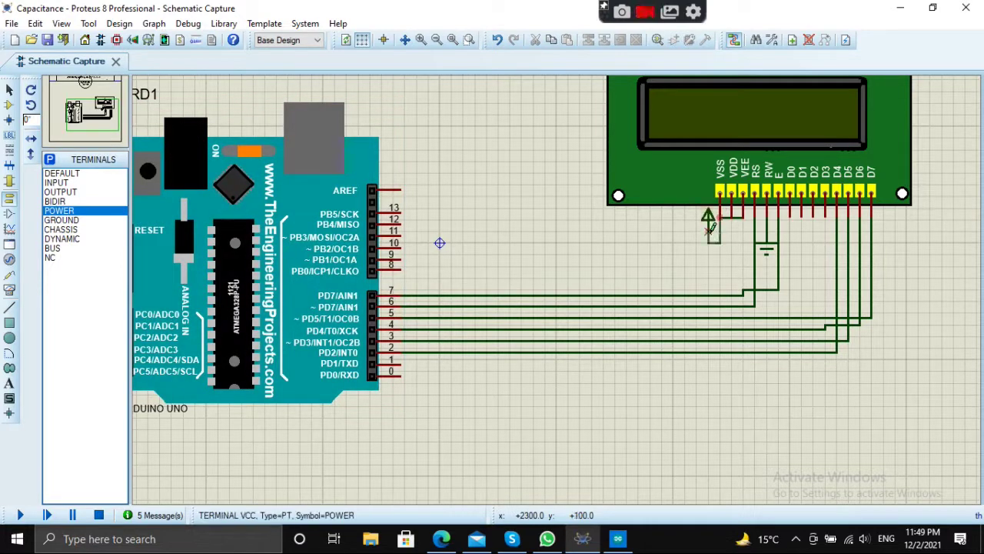
{"action": "left_click", "coordinate": [720, 219]}
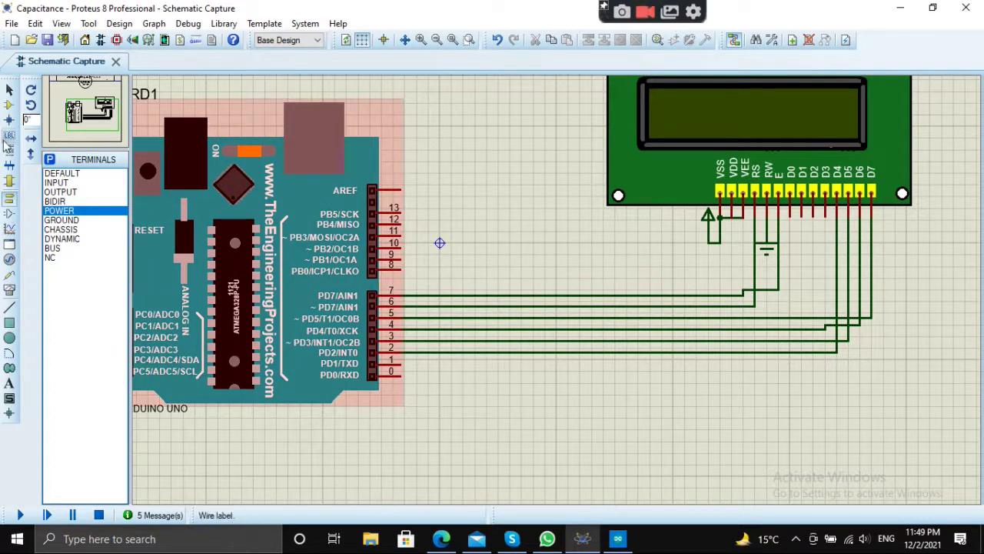
Place resistor R1 upright above the Arduino
{"action": "left_click", "coordinate": [9, 104]}
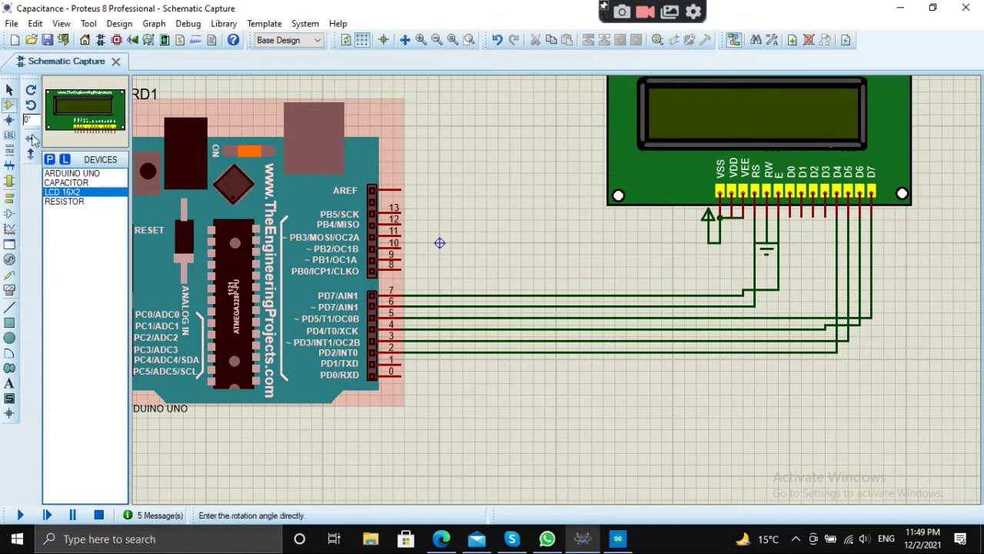
{"action": "left_click", "coordinate": [64, 201]}
{"action": "scroll", "coordinate": [492, 154], "scroll_direction": "down", "scroll_amount": 1}
{"action": "scroll", "coordinate": [508, 200], "scroll_direction": "up", "scroll_amount": 1}
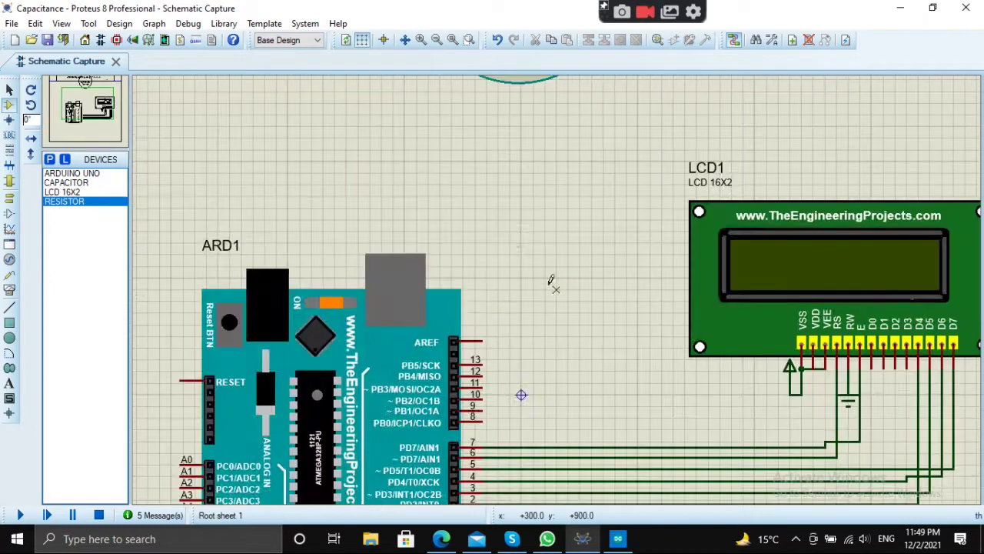
{"action": "left_click", "coordinate": [525, 265]}
{"action": "right_click", "coordinate": [538, 266]}
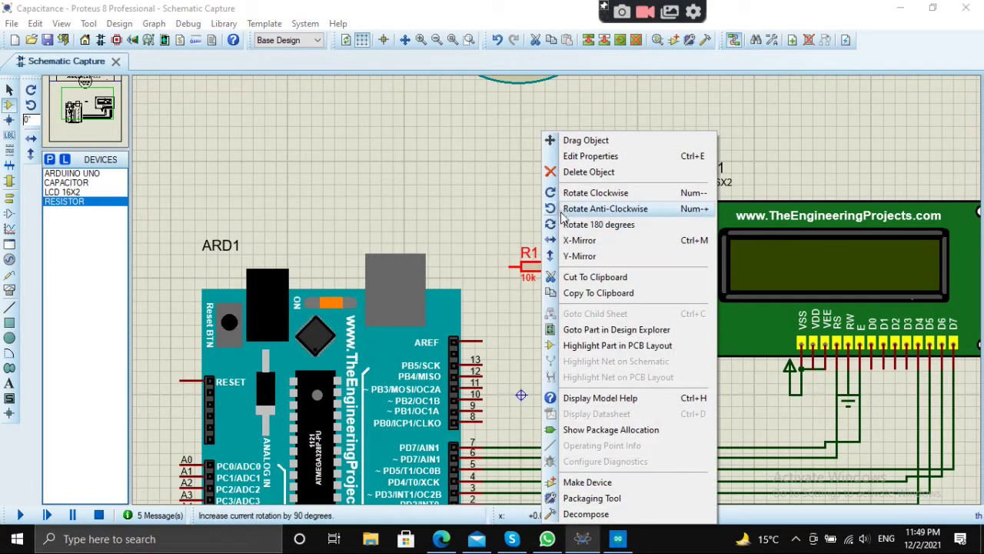
{"action": "left_click", "coordinate": [592, 192]}
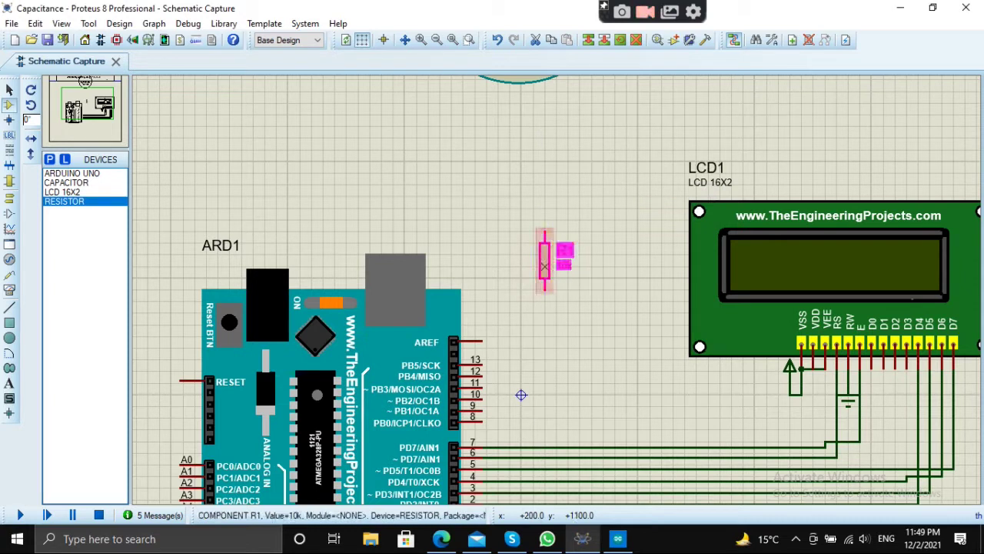
{"action": "left_click_drag", "start_coordinate": [562, 255], "coordinate": [508, 262]}
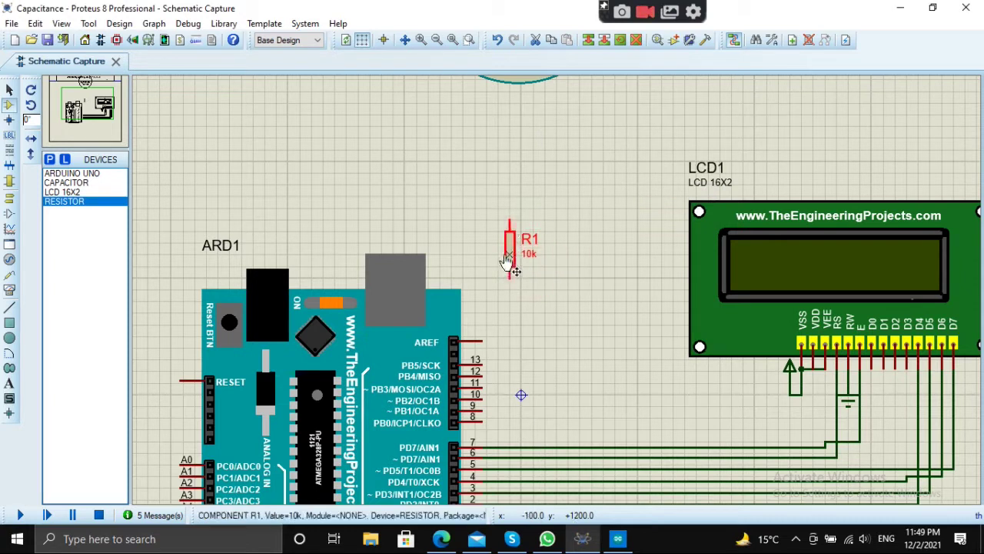
Place a second upright resistor R2 to the right of R1
{"action": "left_click", "coordinate": [626, 235]}
{"action": "left_click", "coordinate": [632, 243]}
{"action": "right_click", "coordinate": [629, 244]}
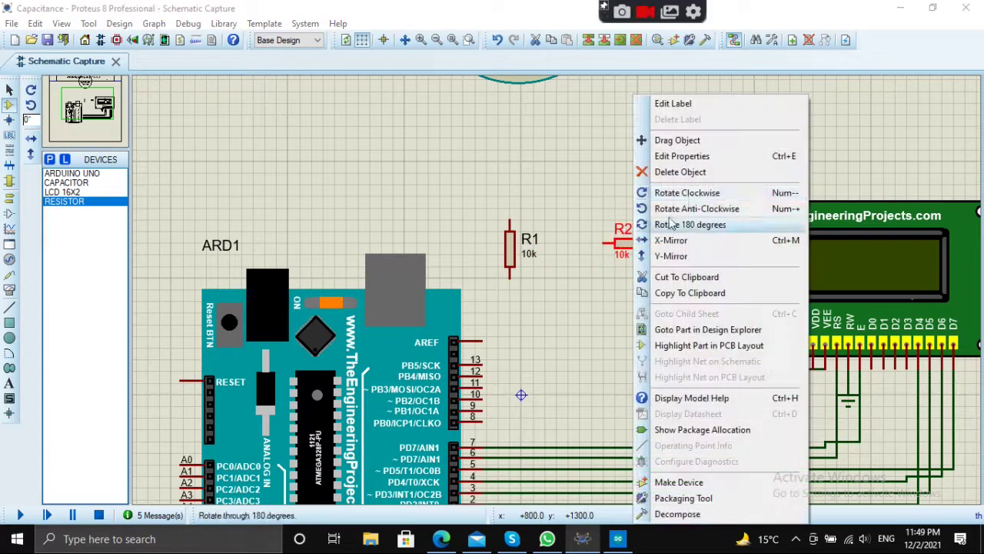
{"action": "left_click", "coordinate": [674, 198]}
{"action": "left_click_drag", "start_coordinate": [641, 257], "coordinate": [629, 269]}
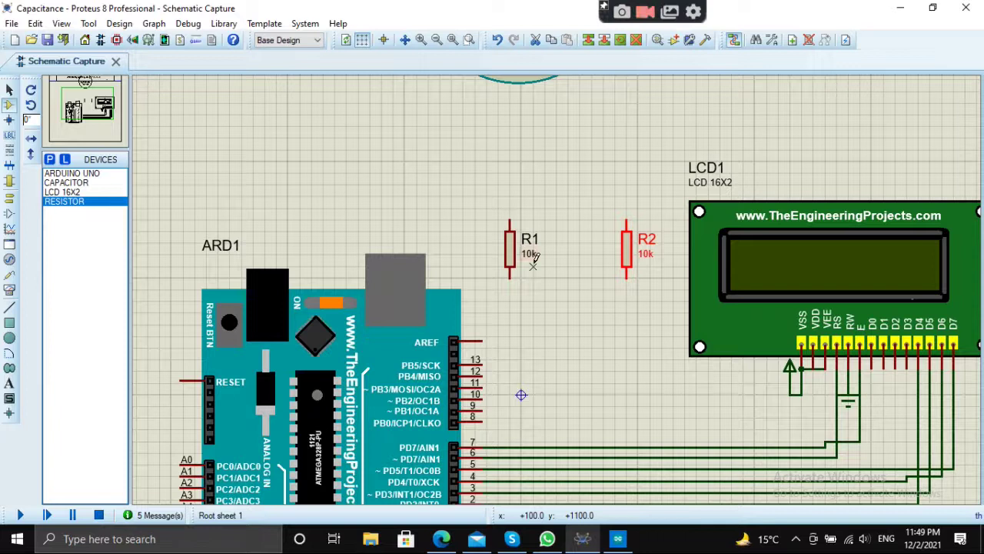
Change R2's resistance to 200 ohms in its properties
{"action": "right_click", "coordinate": [635, 253]}
{"action": "key", "text": "ctrl+e"}
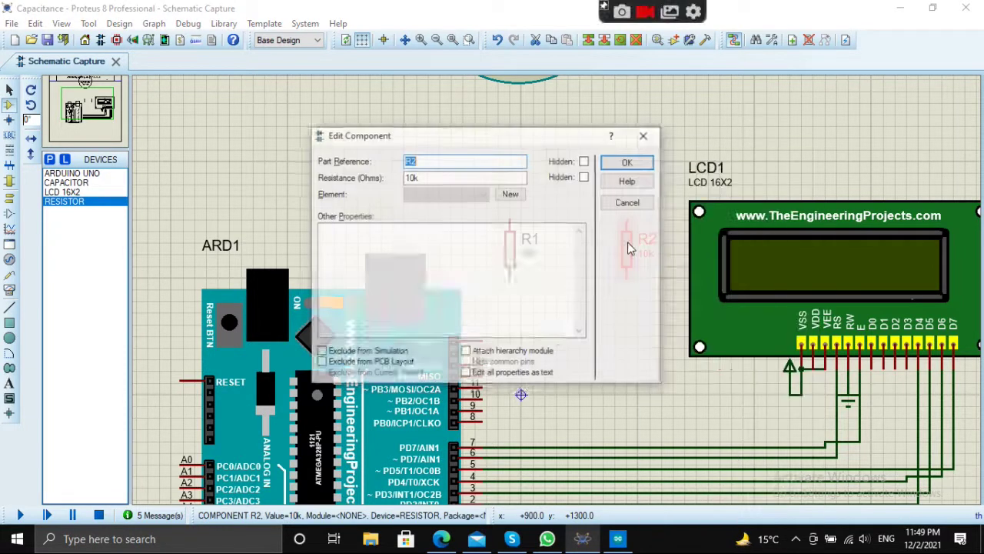
{"action": "double_click", "coordinate": [457, 177]}
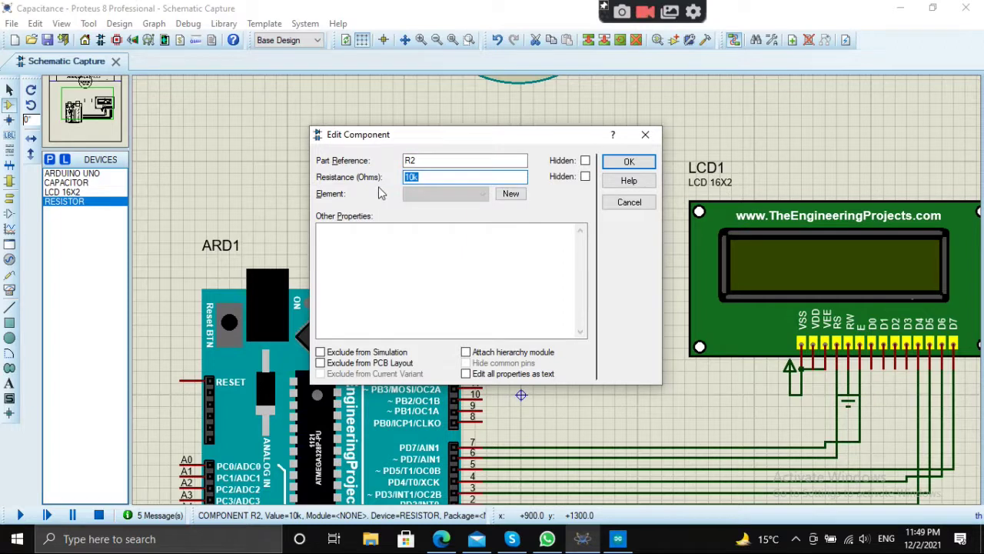
{"action": "type", "text": "200"}
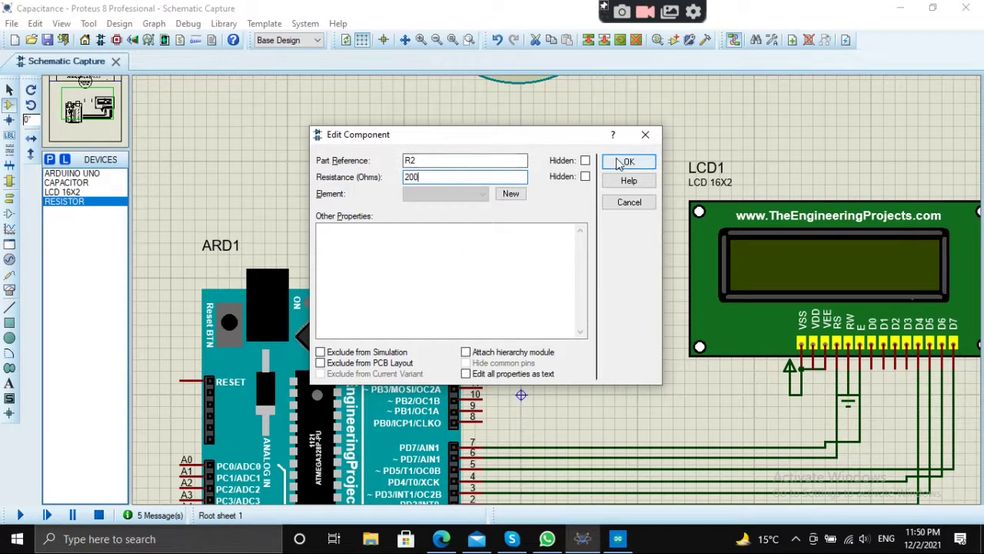
{"action": "left_click", "coordinate": [627, 161]}
{"action": "left_click", "coordinate": [510, 275]}
Wire R1's lower end to Arduino pin 8 and R2's lower end to pin 9
{"action": "left_click", "coordinate": [484, 420]}
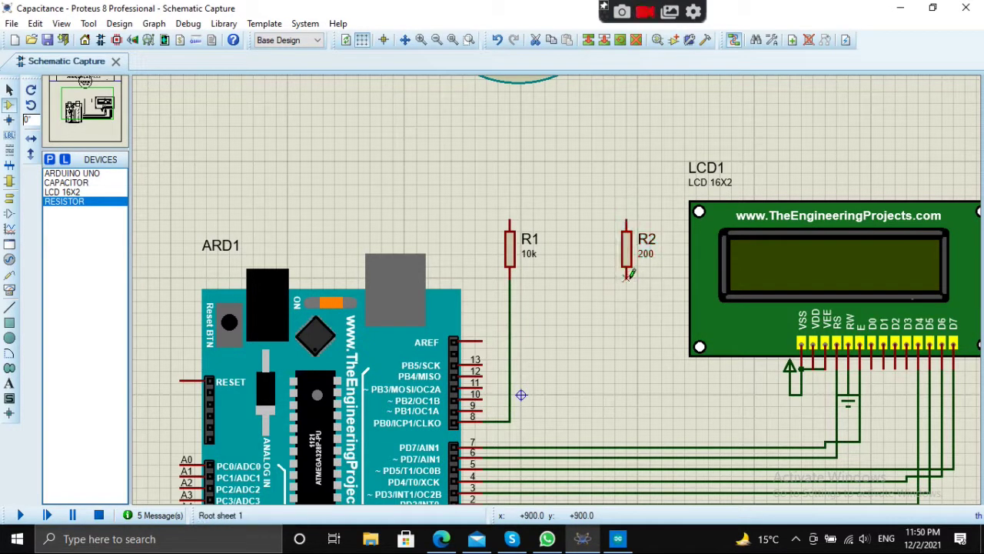
{"action": "left_click", "coordinate": [626, 279]}
{"action": "left_click", "coordinate": [480, 408]}
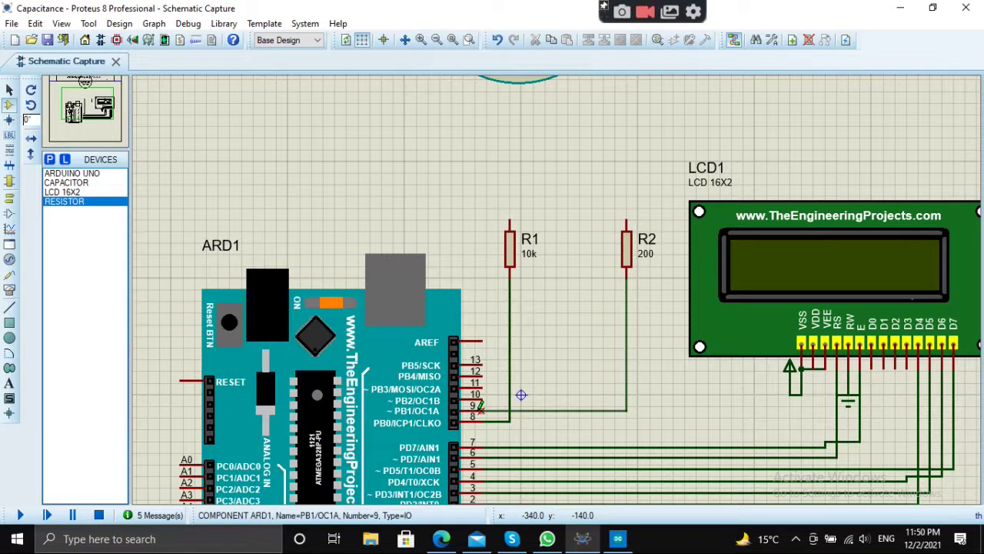
Join the tops of R1 and R2 and connect Arduino A0 to that wire
{"action": "left_click", "coordinate": [510, 220]}
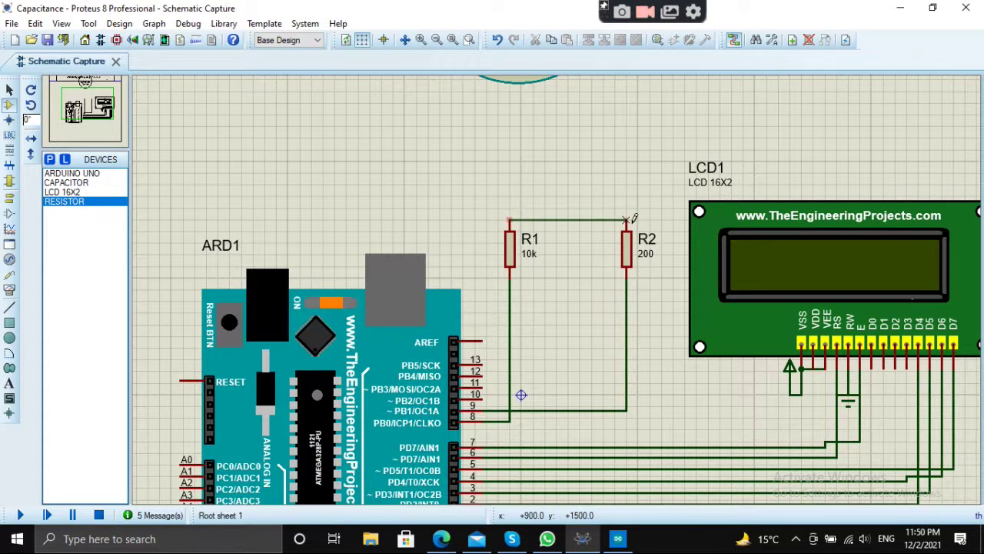
{"action": "left_click", "coordinate": [626, 221]}
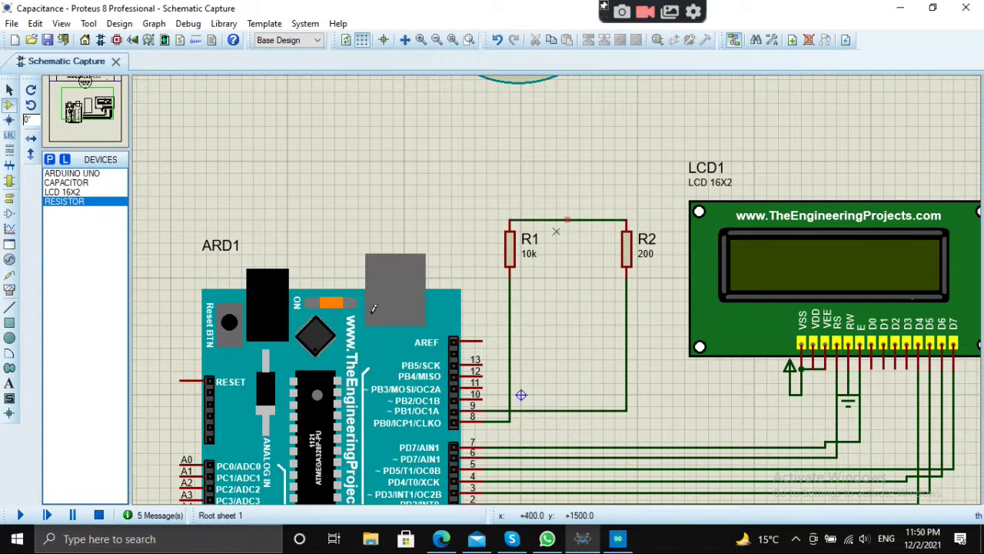
{"action": "left_click", "coordinate": [181, 460]}
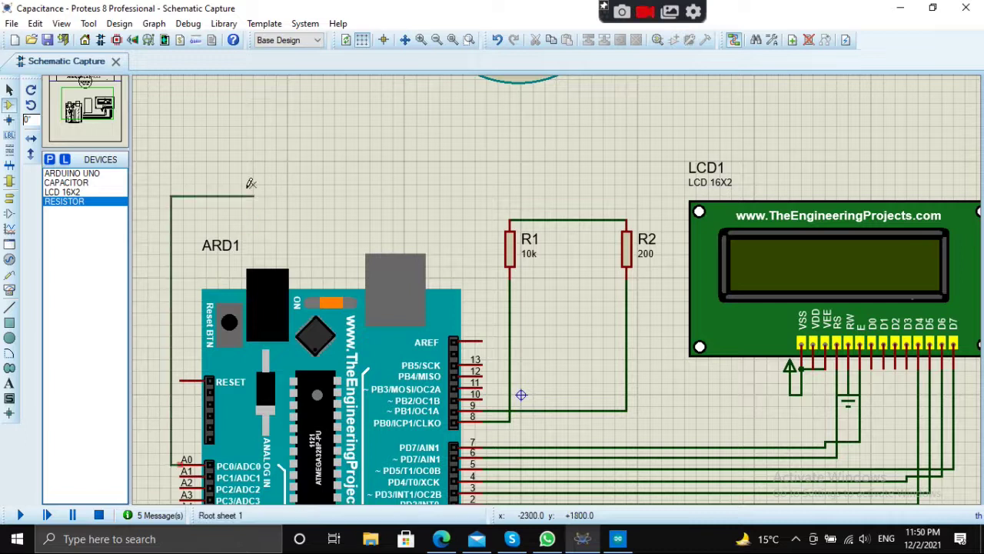
{"action": "left_click", "coordinate": [567, 220]}
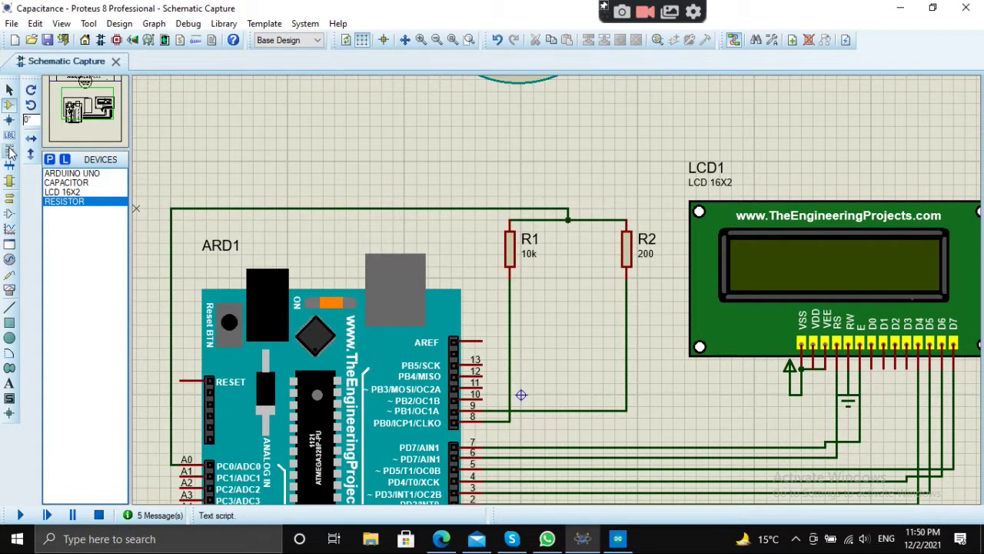
{"action": "left_click", "coordinate": [66, 183]}
Place 1000u capacitor C1 between R1 and R2 and wire its lower end to ground
{"action": "left_click", "coordinate": [570, 255]}
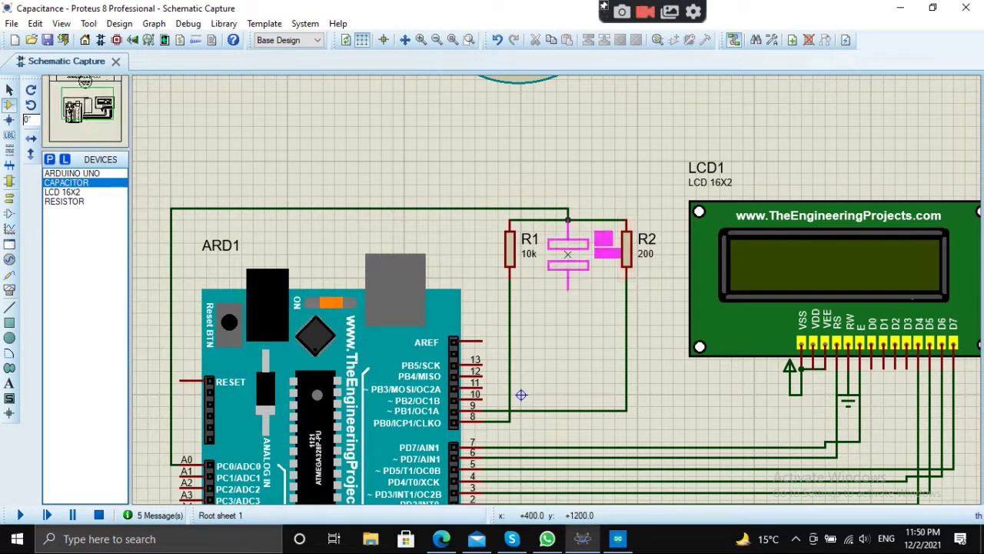
{"action": "left_click", "coordinate": [569, 254]}
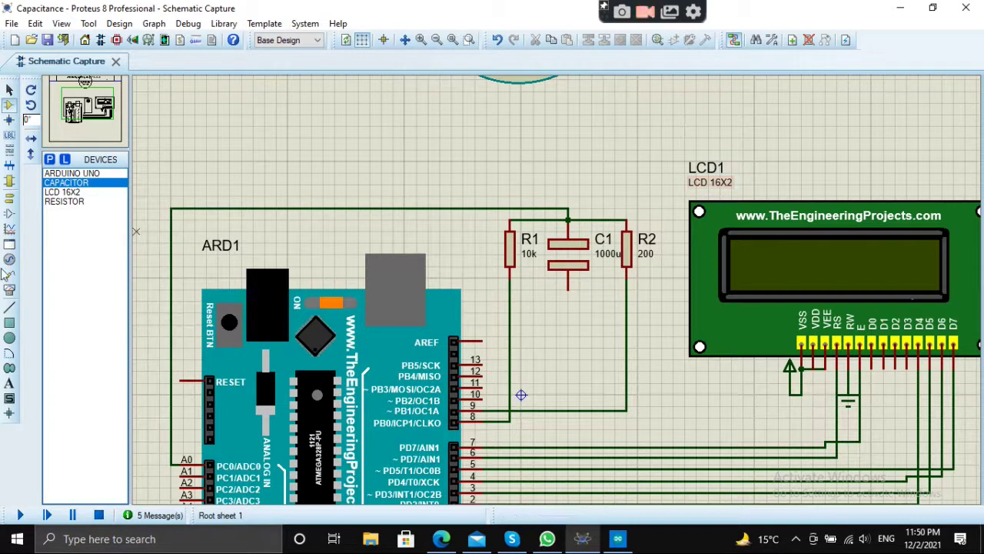
{"action": "left_click", "coordinate": [9, 198]}
{"action": "left_click", "coordinate": [62, 220]}
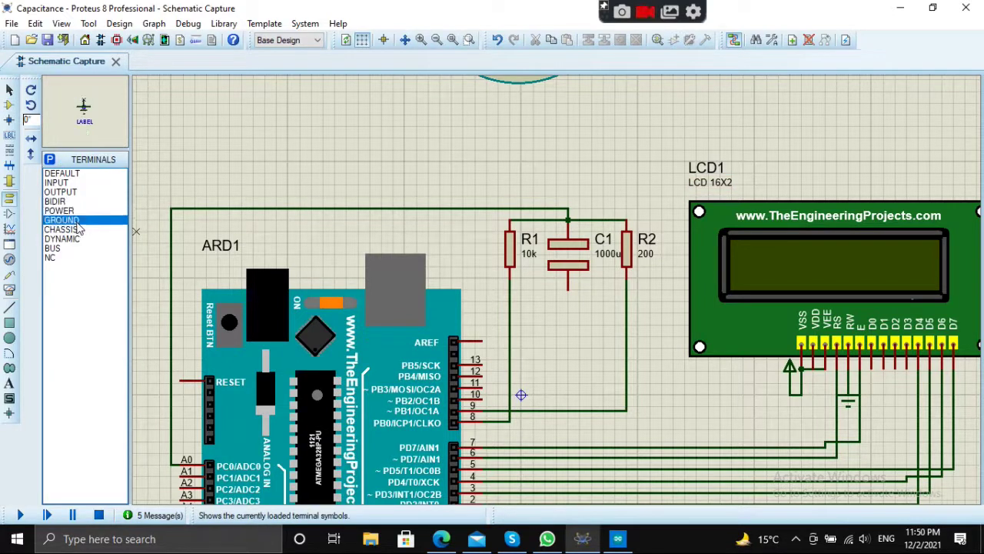
{"action": "left_click", "coordinate": [567, 308]}
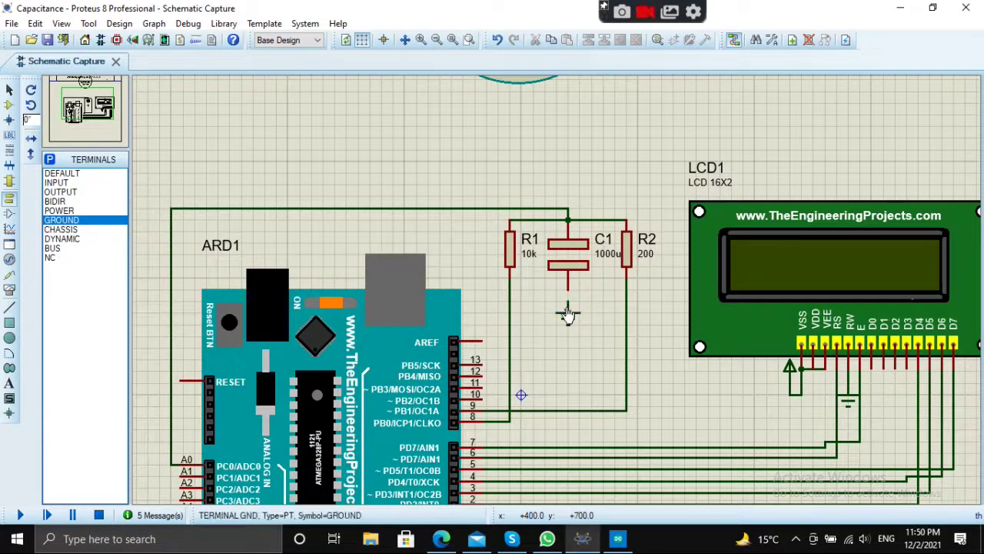
{"action": "left_click", "coordinate": [567, 290]}
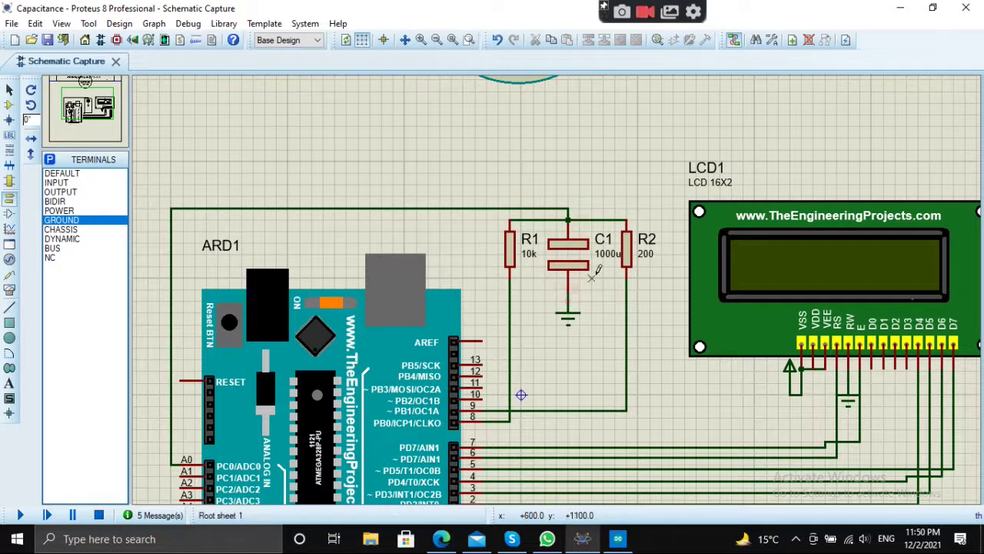
{"action": "scroll", "coordinate": [570, 329], "scroll_direction": "down", "scroll_amount": 2}
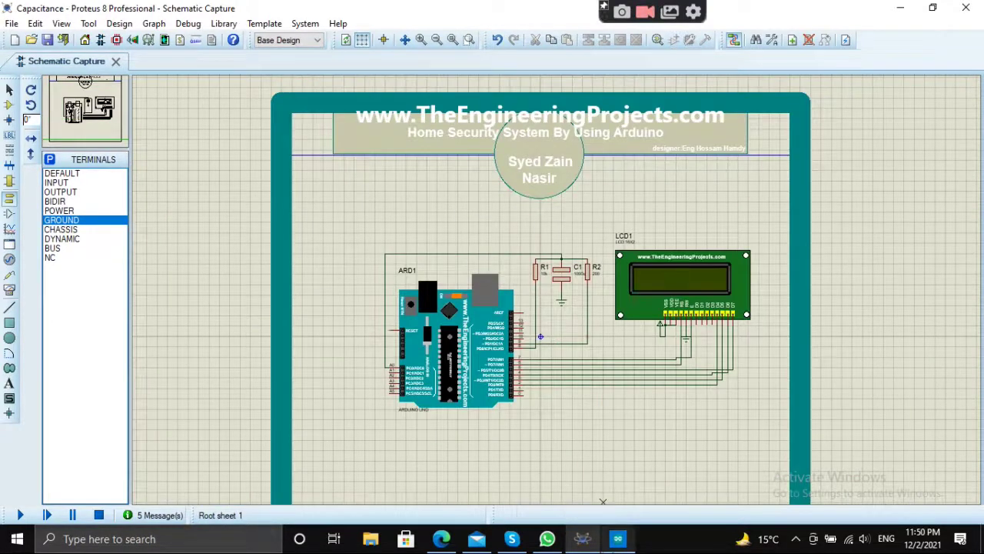
{"action": "left_click", "coordinate": [617, 538]}
Review the Capacitor_Measure code and export it with Sketch > Export compiled Binary
{"action": "scroll", "coordinate": [265, 179], "scroll_direction": "up", "scroll_amount": 20}
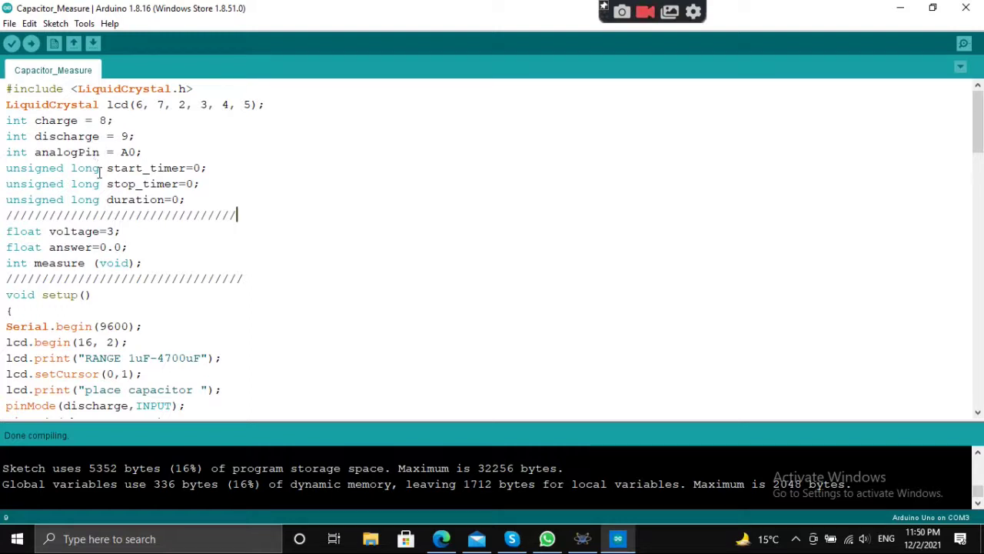
{"action": "scroll", "coordinate": [100, 173], "scroll_direction": "down", "scroll_amount": 1}
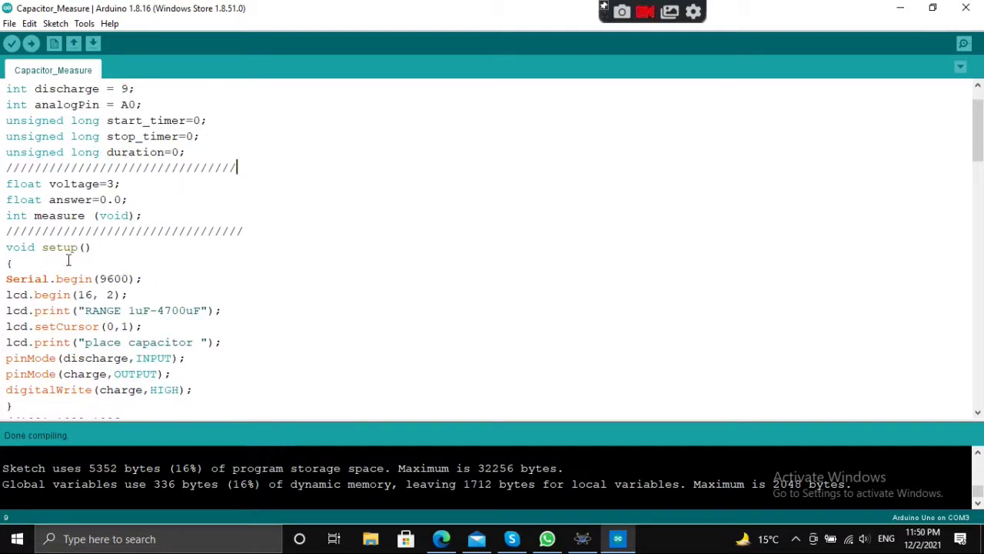
{"action": "scroll", "coordinate": [68, 260], "scroll_direction": "down", "scroll_amount": 1}
{"action": "scroll", "coordinate": [111, 278], "scroll_direction": "down", "scroll_amount": 12}
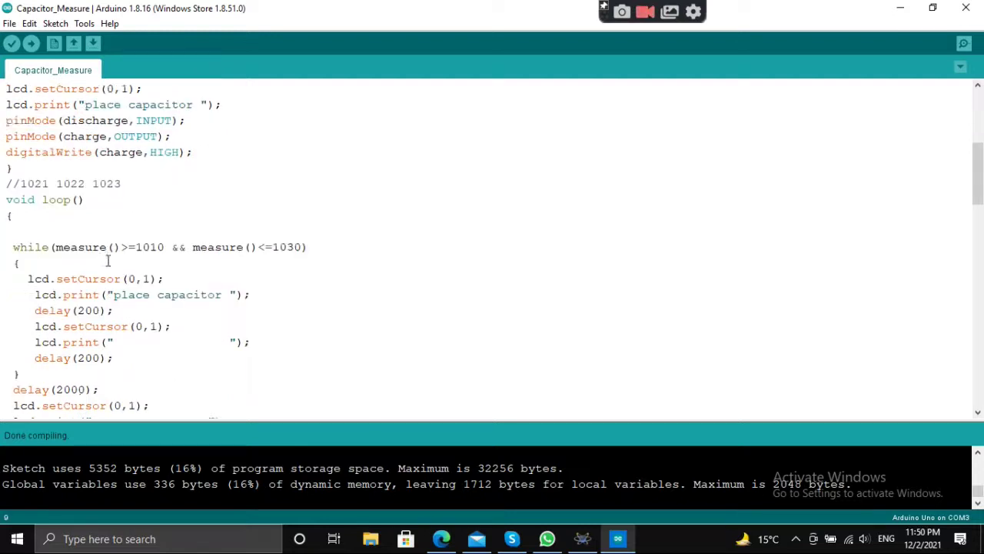
{"action": "scroll", "coordinate": [113, 342], "scroll_direction": "down", "scroll_amount": 15}
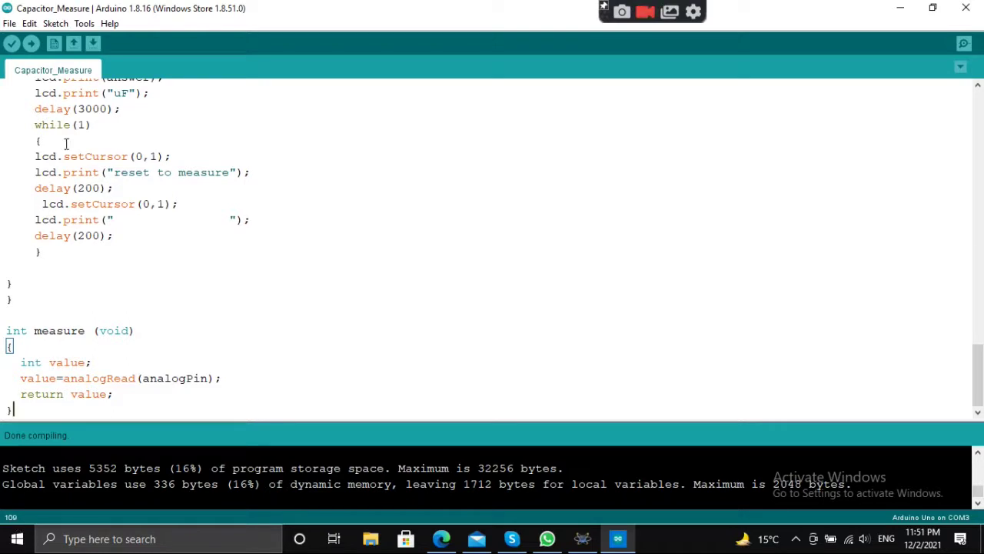
{"action": "scroll", "coordinate": [66, 144], "scroll_direction": "up", "scroll_amount": 10}
{"action": "left_click", "coordinate": [56, 23]}
{"action": "left_click", "coordinate": [98, 83]}
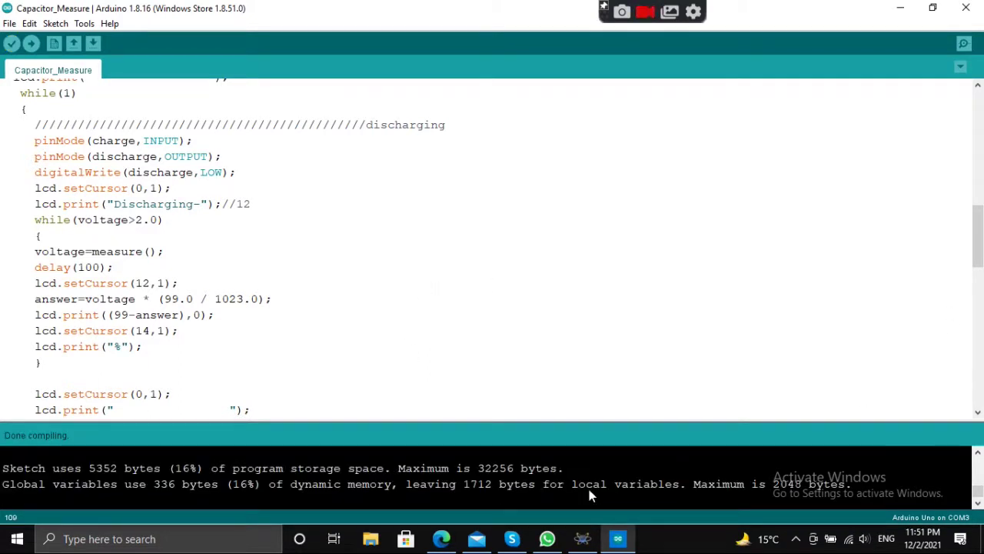
Set ARD1's program file to Capacitor_Measure.ino.standard HEX from the Capacitor_Measure folder
{"action": "left_click", "coordinate": [582, 538]}
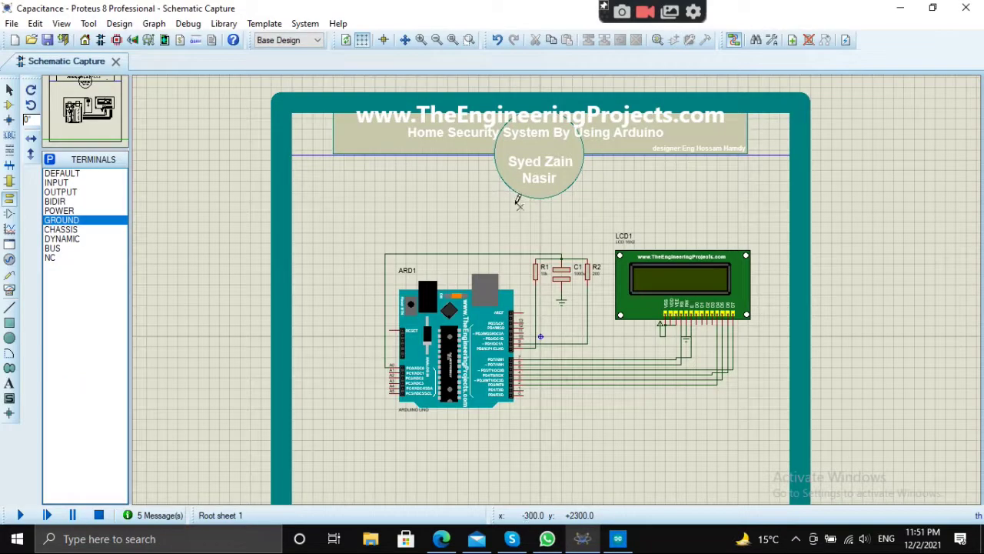
{"action": "left_click", "coordinate": [443, 361]}
{"action": "key", "text": "ctrl+e"}
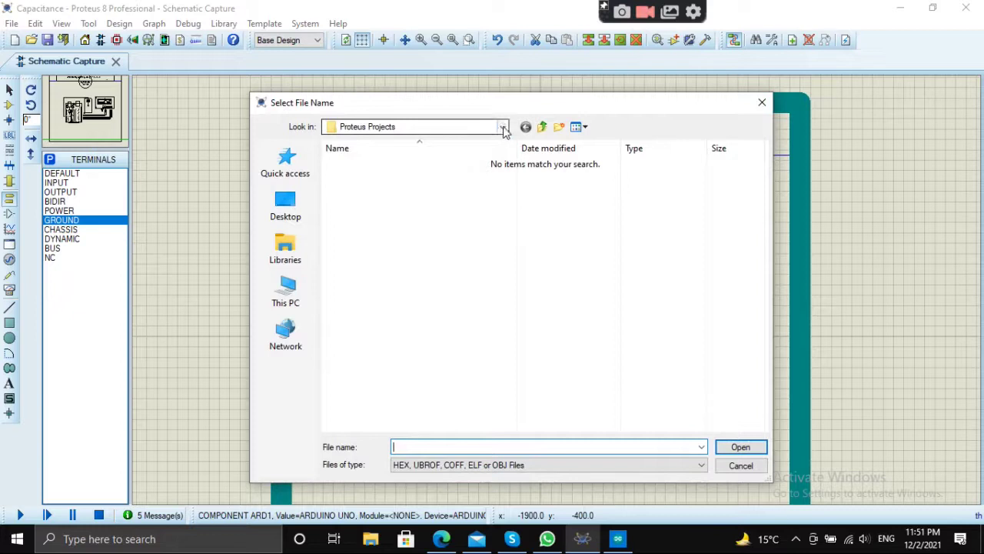
{"action": "left_click", "coordinate": [502, 127]}
{"action": "scroll", "coordinate": [419, 185], "scroll_direction": "up", "scroll_amount": 3}
{"action": "scroll", "coordinate": [411, 202], "scroll_direction": "up", "scroll_amount": 8}
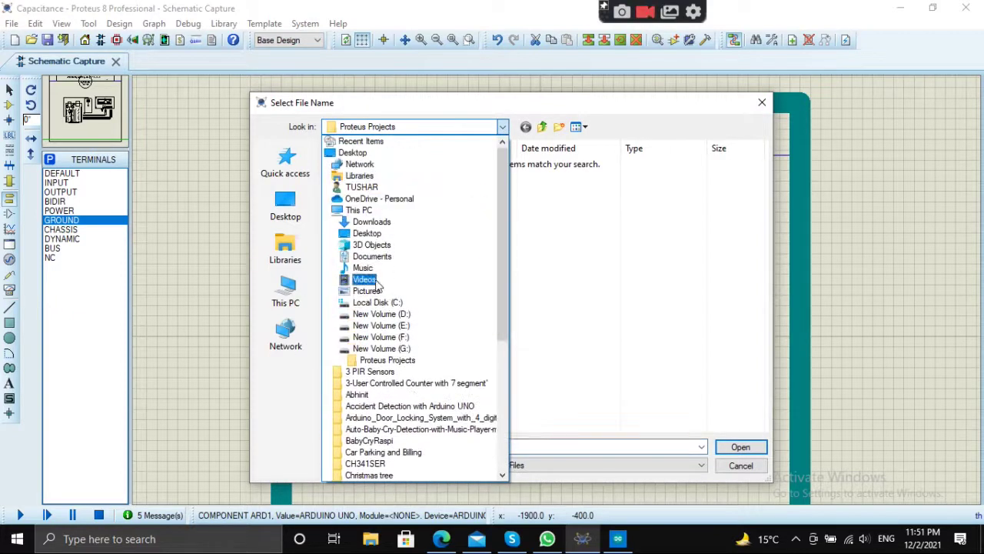
{"action": "left_click", "coordinate": [365, 255]}
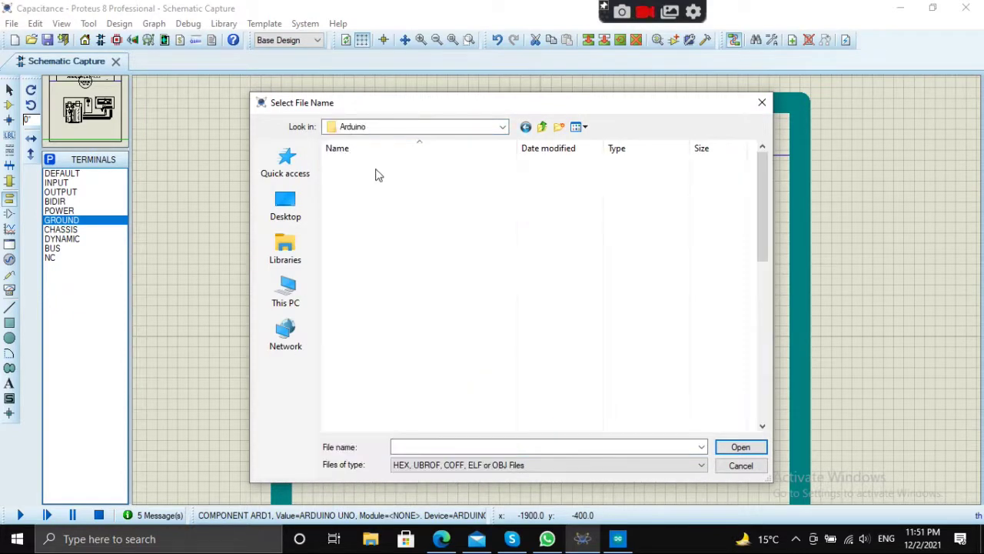
{"action": "left_click", "coordinate": [394, 331]}
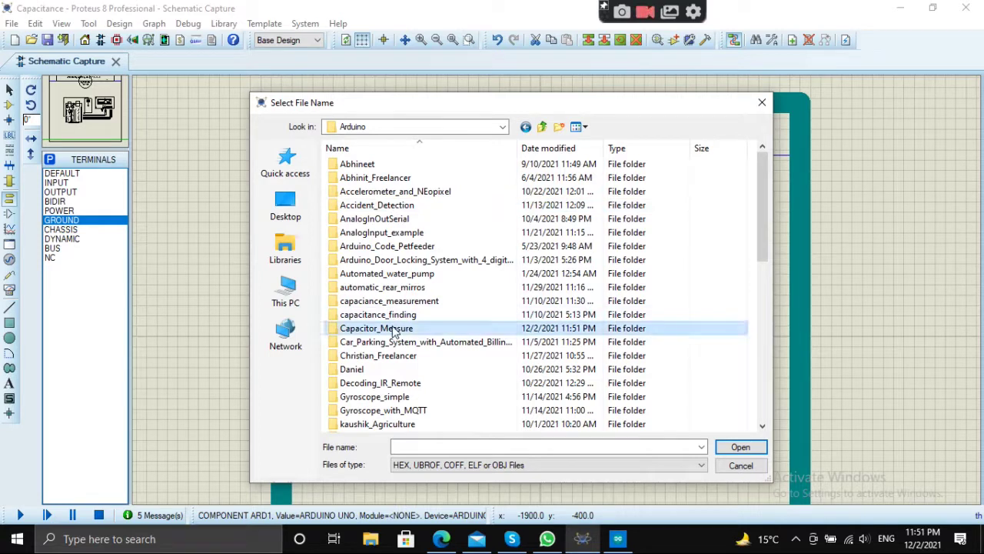
{"action": "double_click", "coordinate": [393, 331]}
{"action": "left_click", "coordinate": [394, 164]}
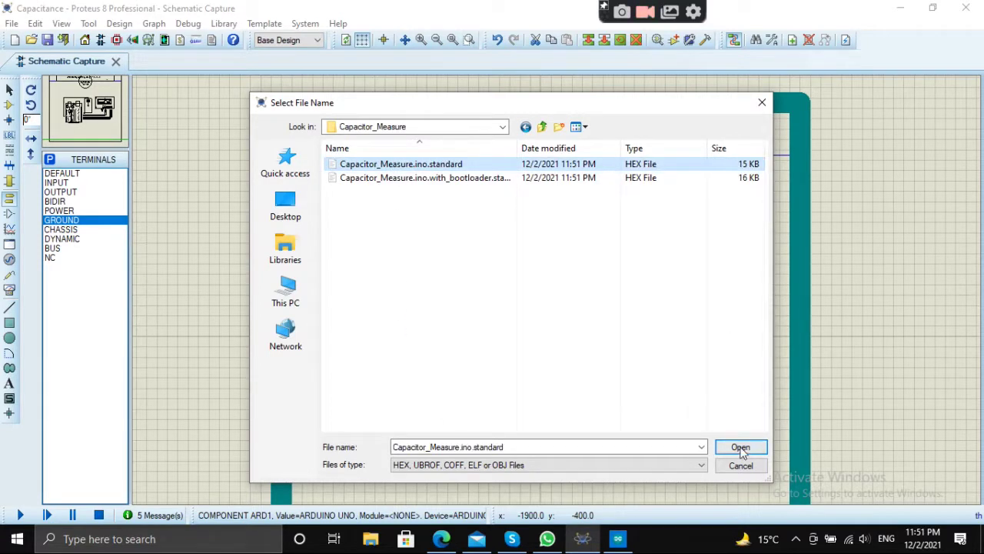
{"action": "left_click", "coordinate": [740, 447]}
Run the simulation until the LCD reads value = 1002.00u, then stop it
{"action": "left_click", "coordinate": [646, 132]}
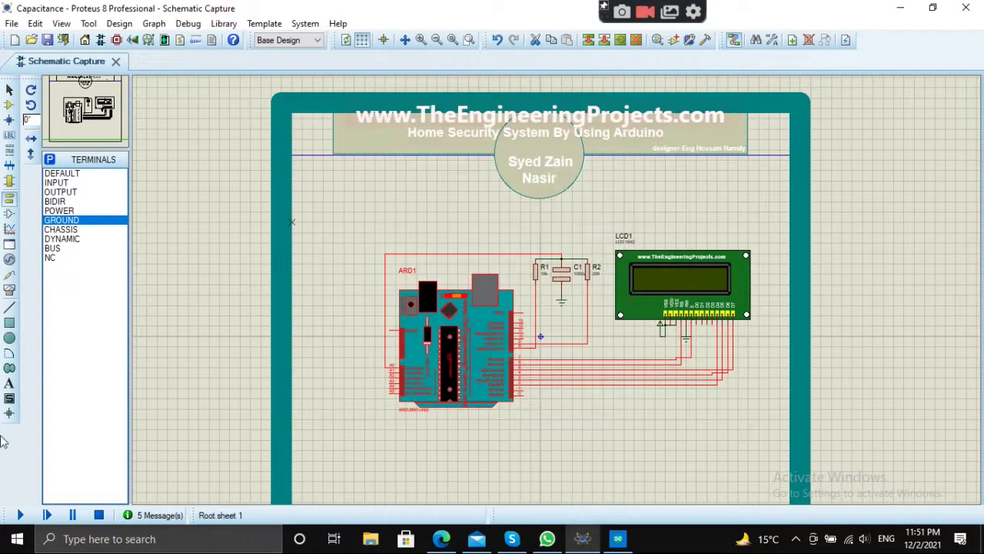
{"action": "left_click", "coordinate": [20, 514]}
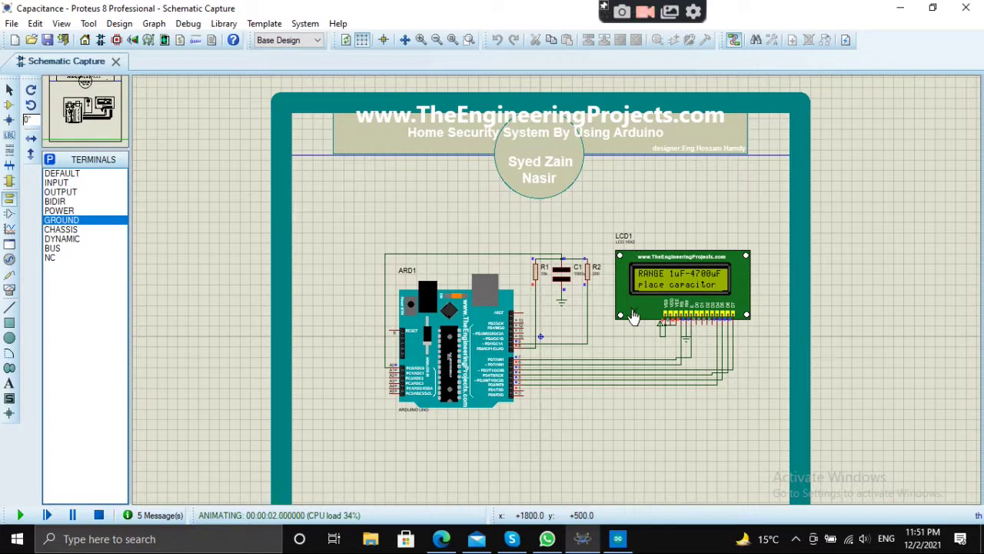
{"action": "scroll", "coordinate": [561, 285], "scroll_direction": "up", "scroll_amount": 1}
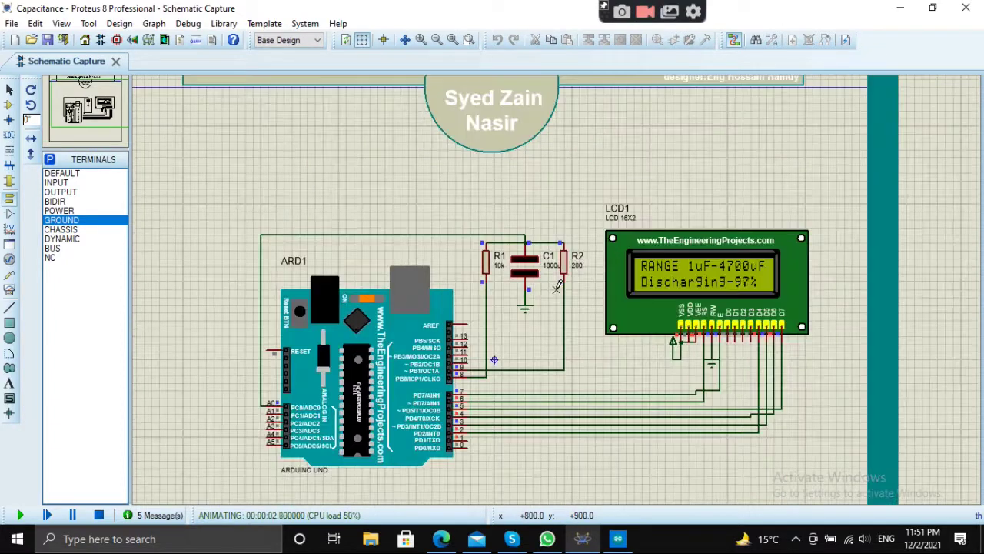
{"action": "scroll", "coordinate": [558, 286], "scroll_direction": "up", "scroll_amount": 1}
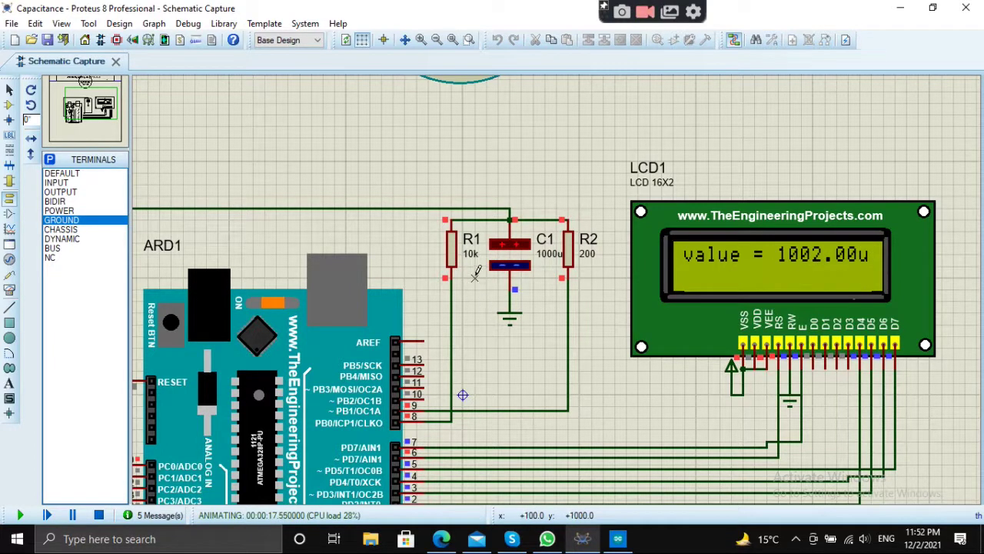
{"action": "scroll", "coordinate": [542, 264], "scroll_direction": "down", "scroll_amount": 1}
{"action": "scroll", "coordinate": [542, 265], "scroll_direction": "up", "scroll_amount": 1}
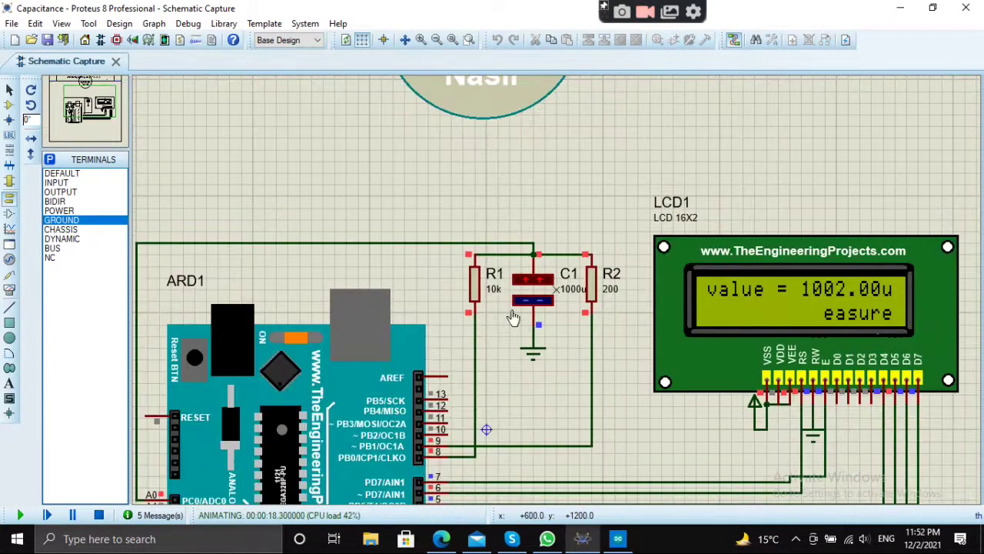
{"action": "left_click", "coordinate": [98, 515]}
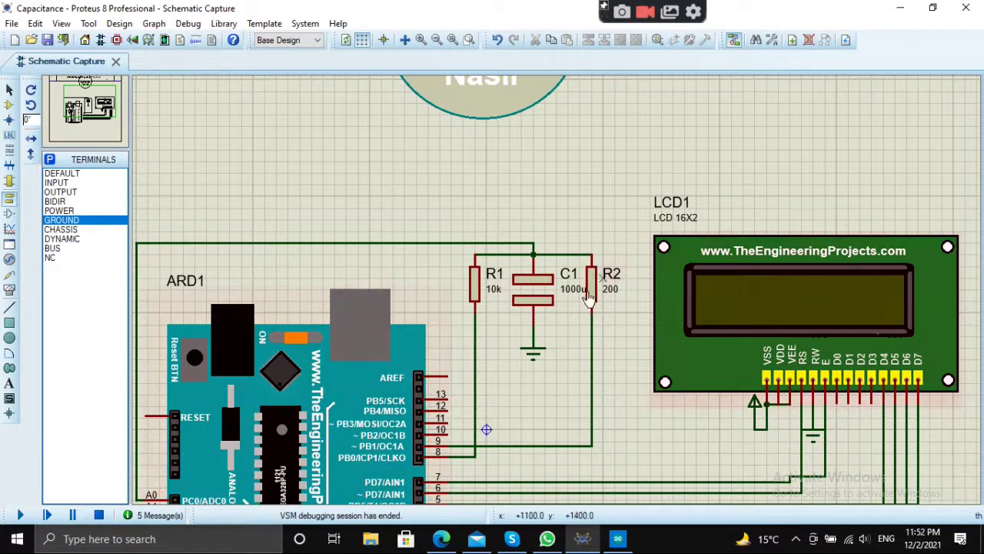
Change C1's capacitance to 2000u
{"action": "double_click", "coordinate": [541, 293]}
{"action": "left_click", "coordinate": [406, 171]}
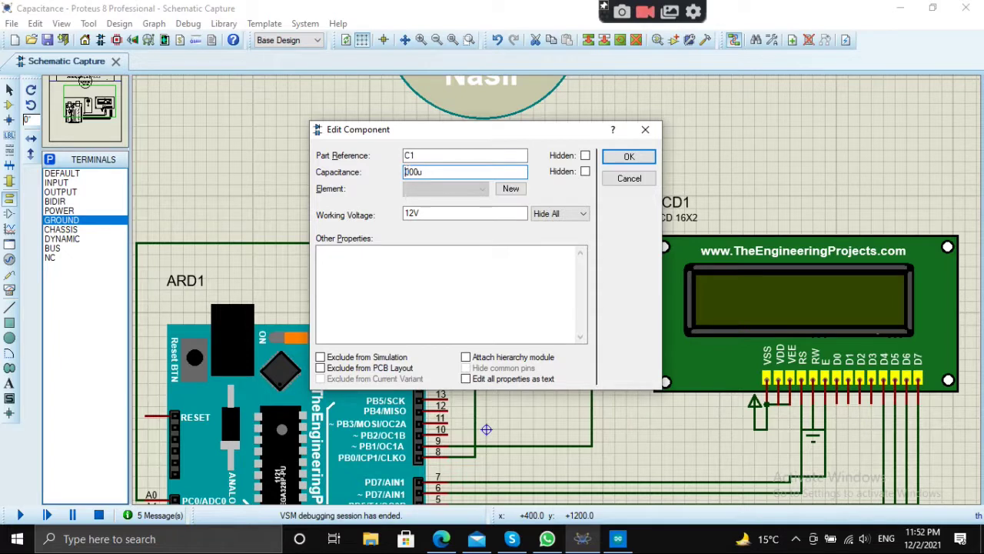
{"action": "left_click", "coordinate": [615, 158]}
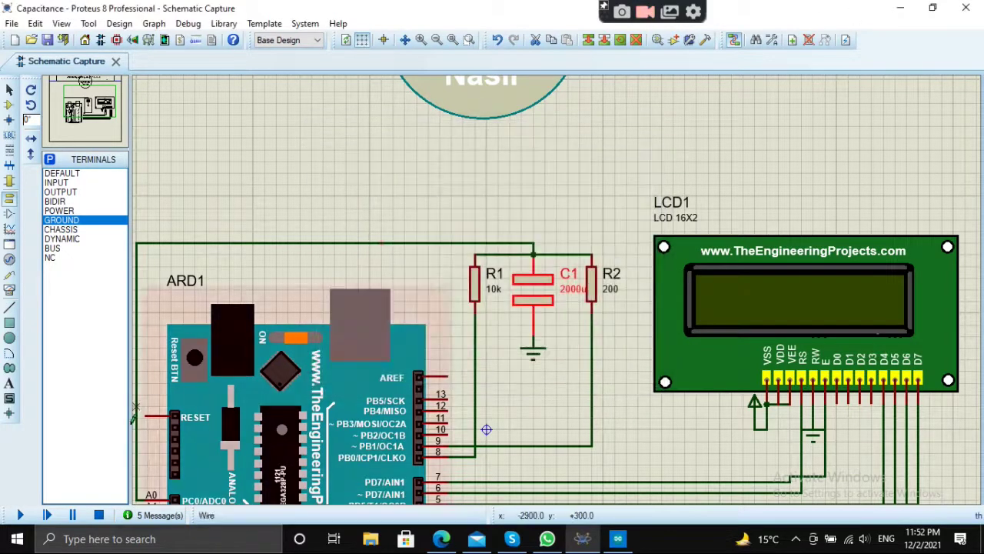
Run the simulation with C1 at 2000u until the LCD reads 2005.00u, then stop it
{"action": "left_click", "coordinate": [21, 516]}
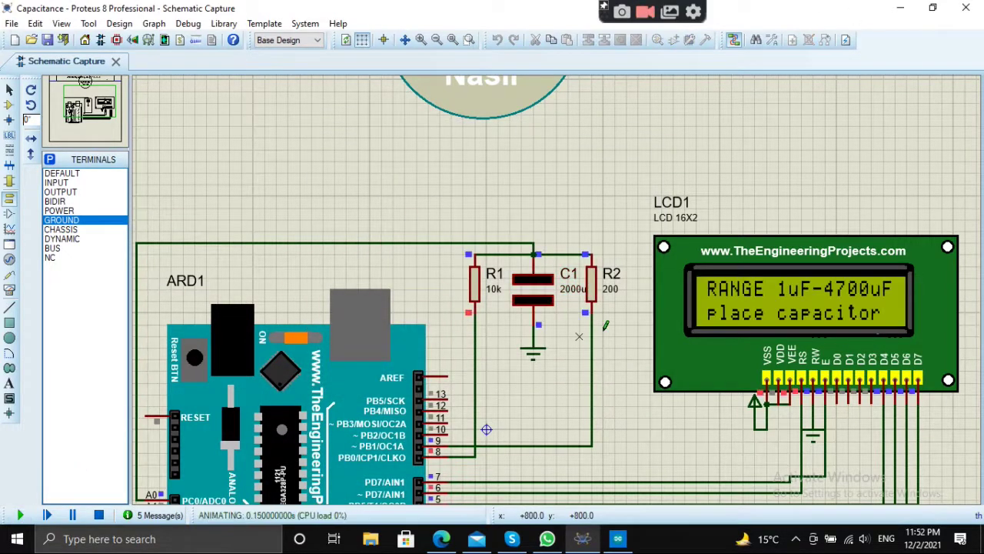
{"action": "scroll", "coordinate": [619, 318], "scroll_direction": "down", "scroll_amount": 1}
{"action": "scroll", "coordinate": [619, 317], "scroll_direction": "up", "scroll_amount": 1}
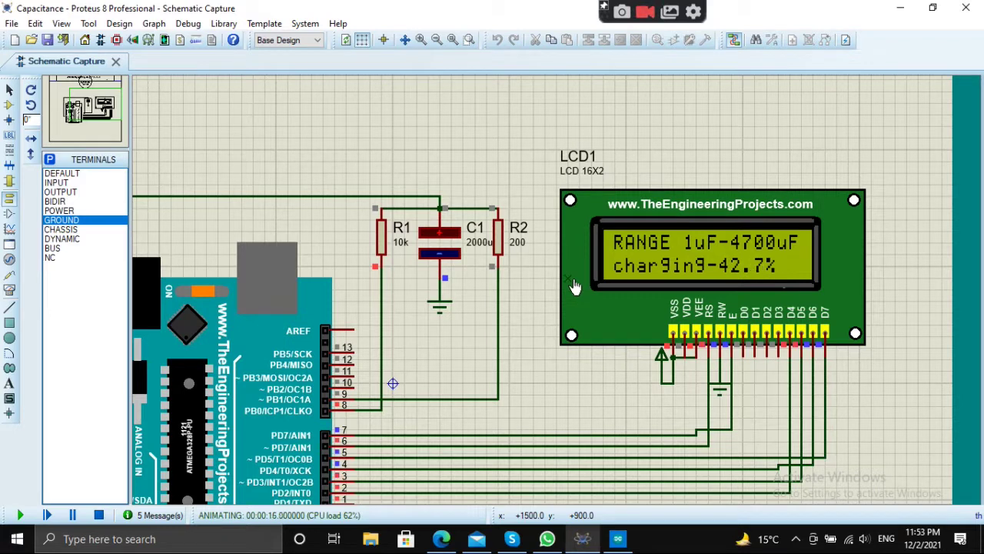
{"action": "scroll", "coordinate": [575, 286], "scroll_direction": "down", "scroll_amount": 1}
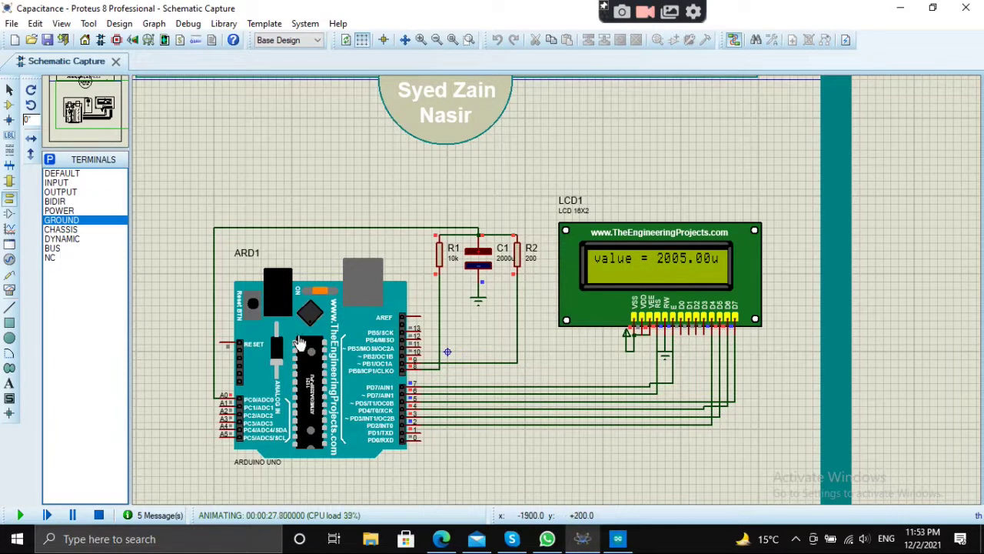
{"action": "scroll", "coordinate": [388, 328], "scroll_direction": "down", "scroll_amount": 1}
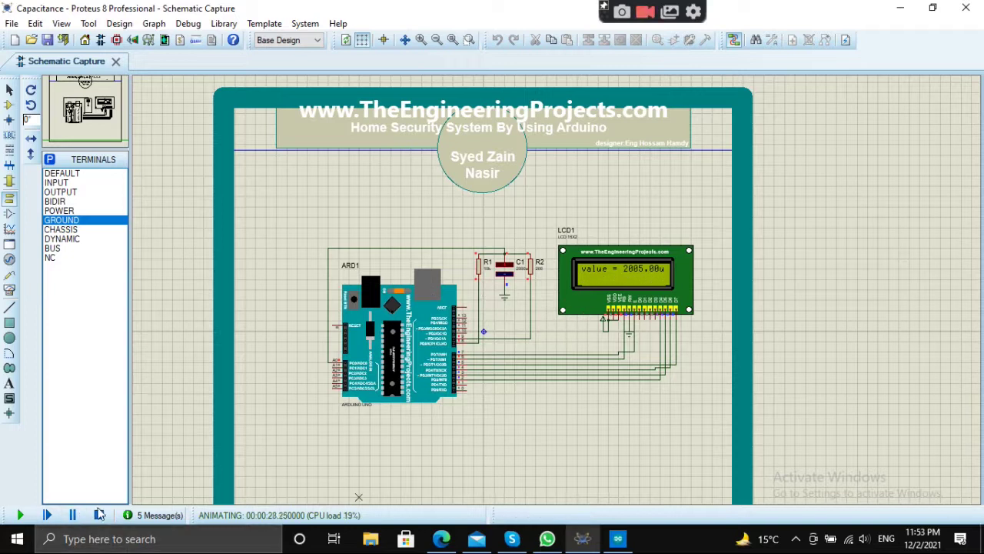
{"action": "key", "text": "shift+Pause"}
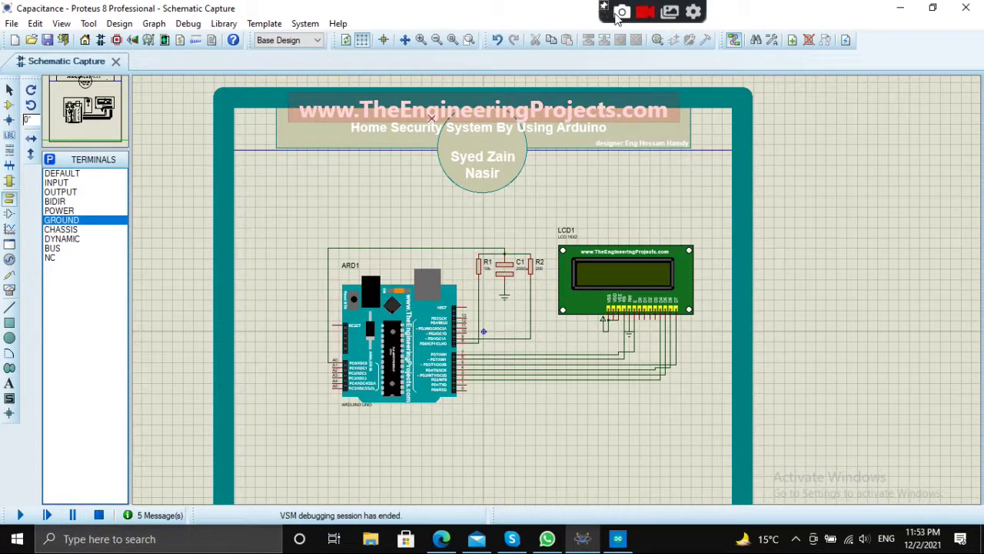